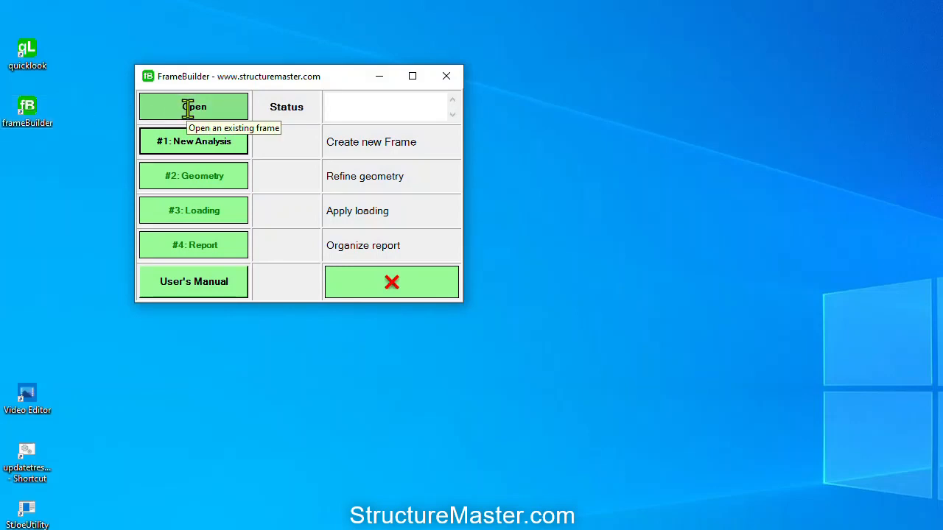
# Open Hallway_G0.Frame from the Samples > Frame > 3DF_42J_HallWay folder
pyautogui.click(188, 108)
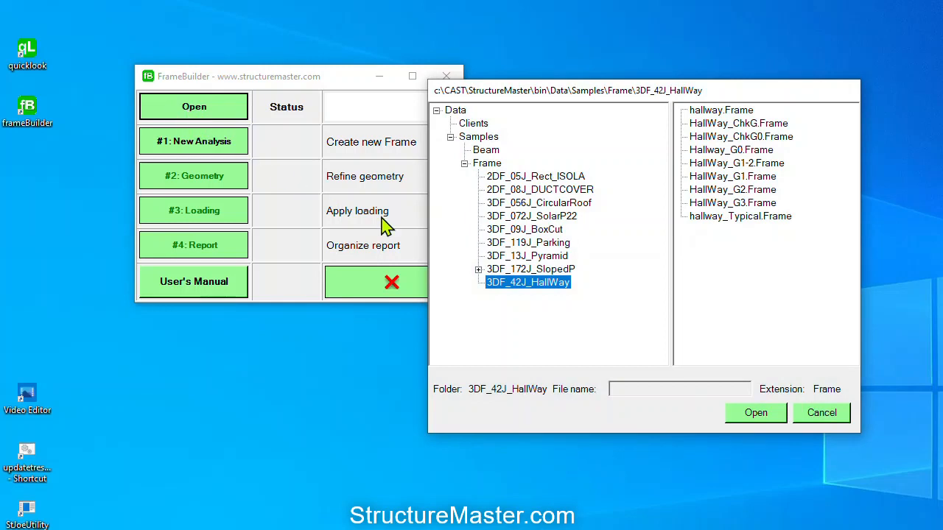
pyautogui.click(478, 137)
pyautogui.click(483, 164)
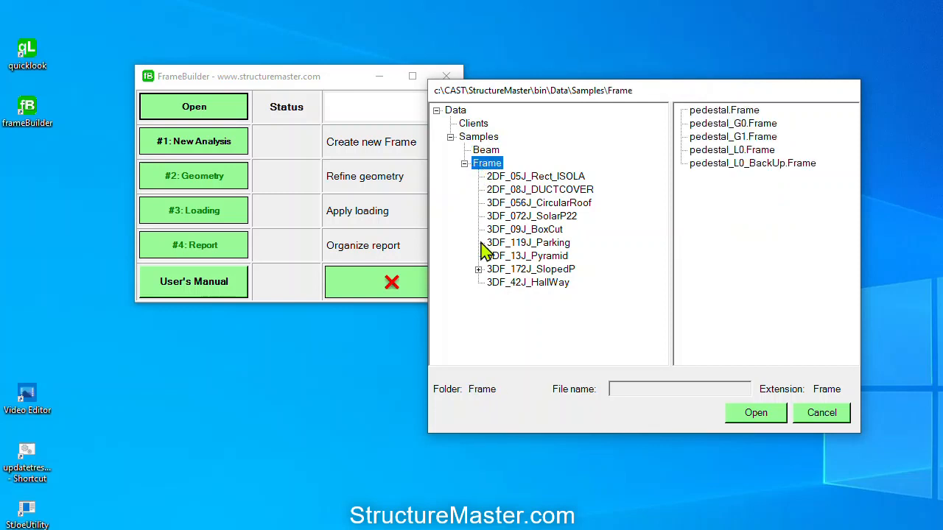
pyautogui.click(517, 283)
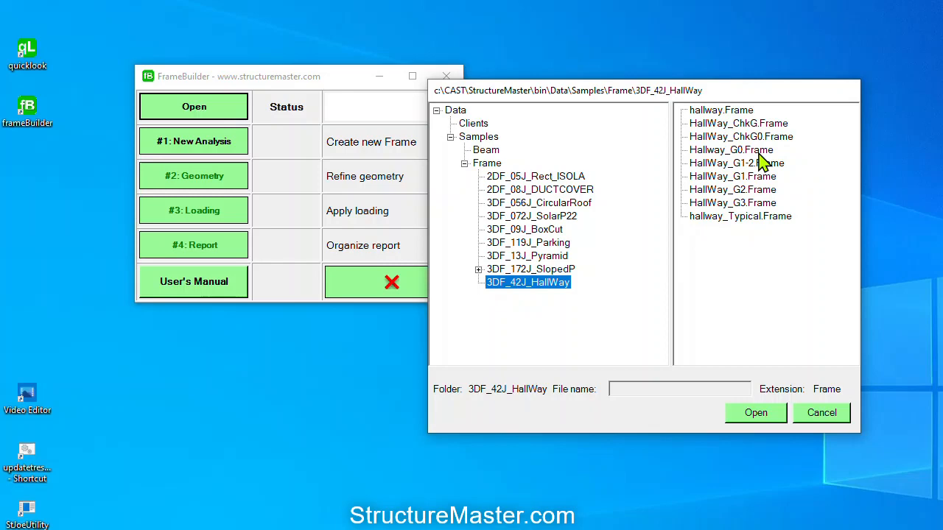
pyautogui.click(759, 152)
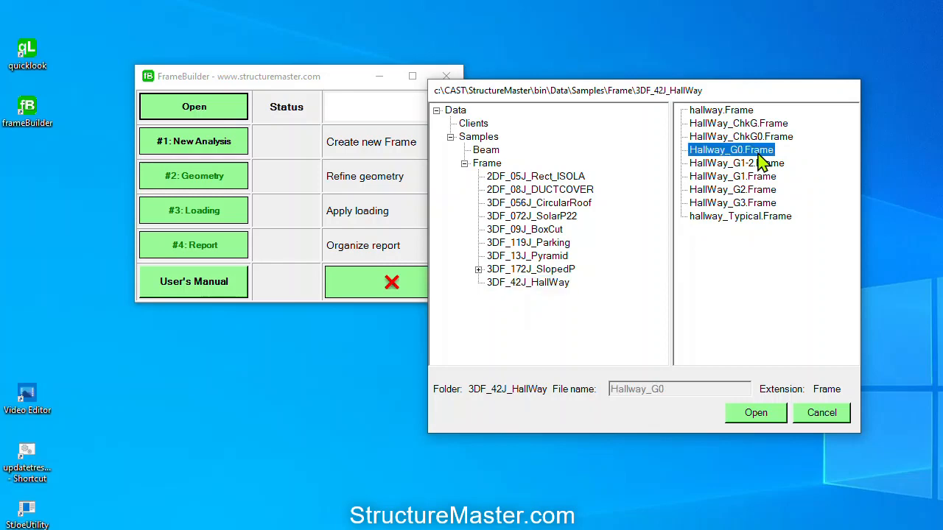
pyautogui.click(754, 414)
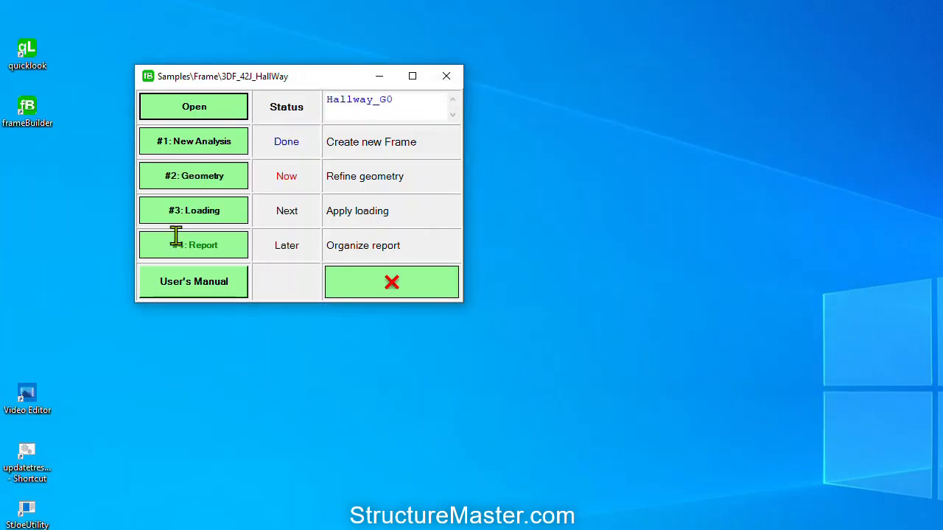
# Open the geometry editor with drawing resolution 600 and arrange its window
pyautogui.click(194, 179)
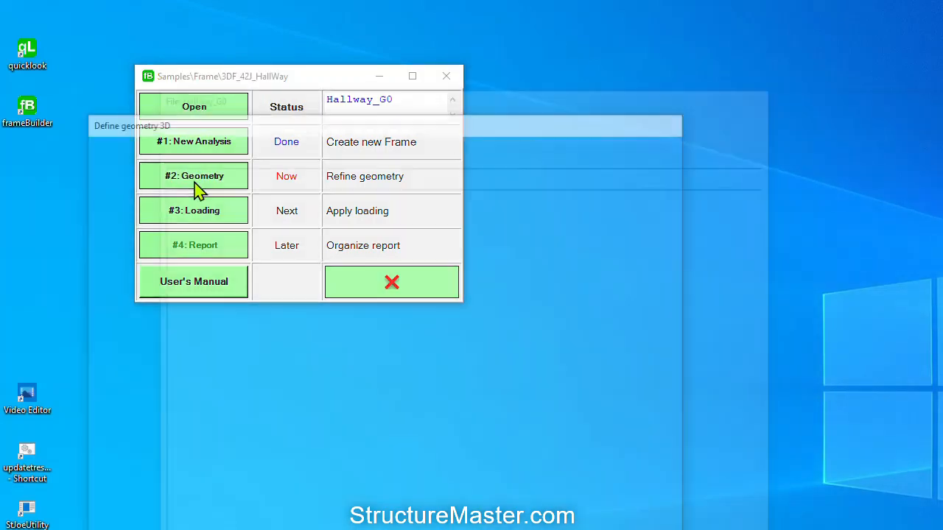
pyautogui.moveTo(428, 56); pyautogui.dragTo(428, 7)
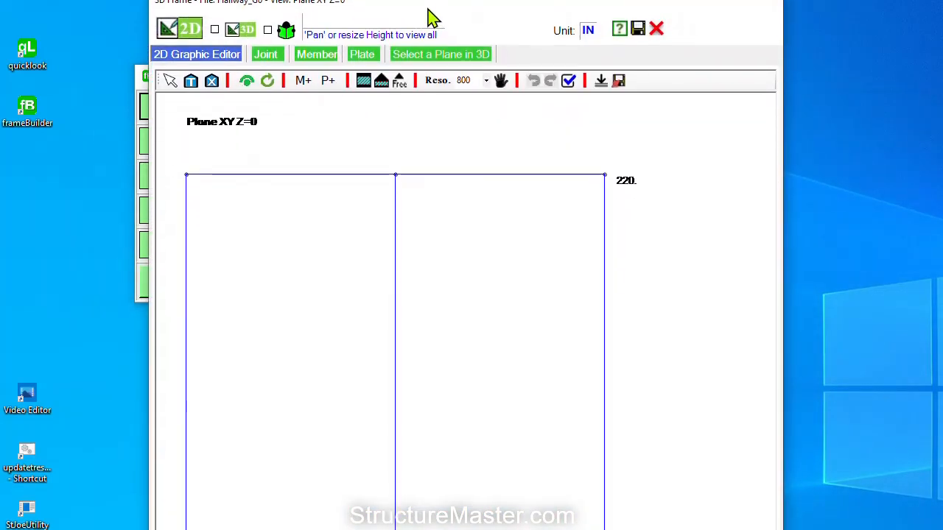
pyautogui.click(486, 78)
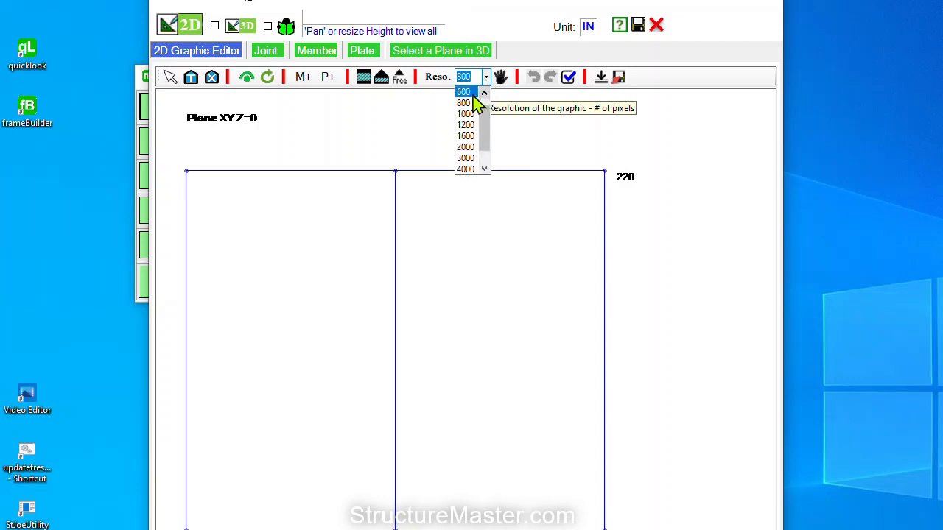
pyautogui.click(470, 92)
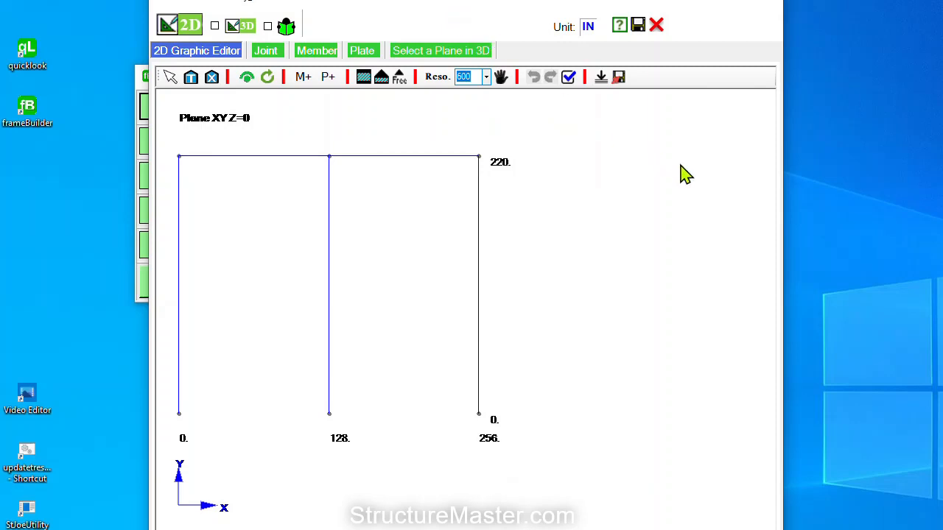
pyautogui.moveTo(785, 204); pyautogui.dragTo(738, 197)
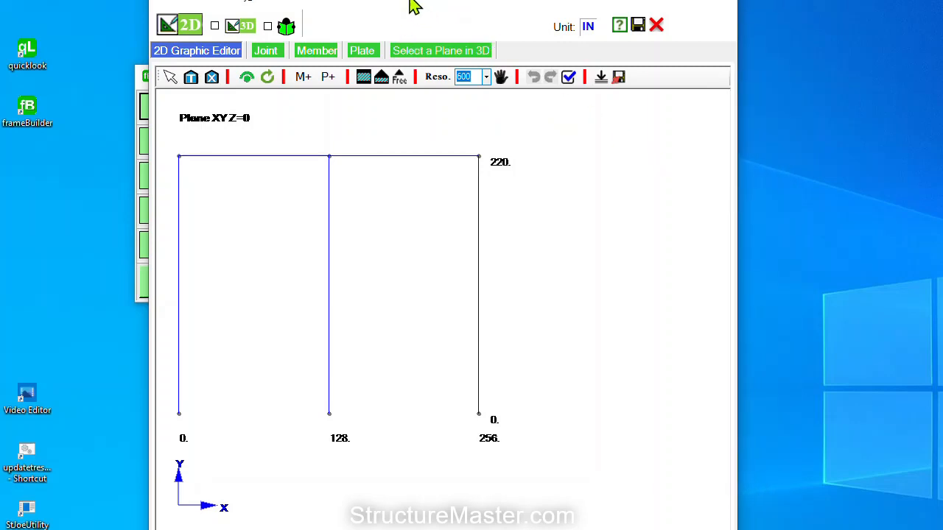
pyautogui.moveTo(410, 2); pyautogui.dragTo(436, 2)
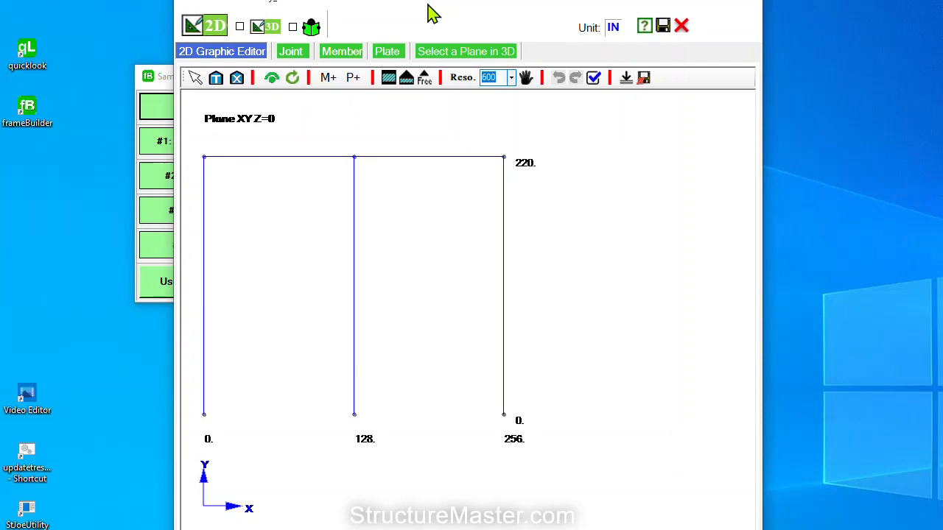
# Label the frame with joint numbers and member numbers
pyautogui.click(272, 78)
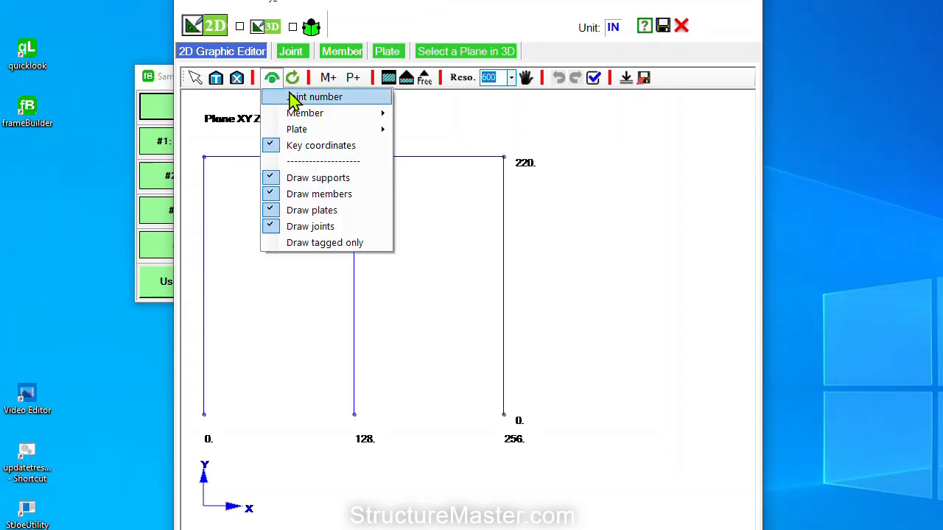
pyautogui.click(290, 97)
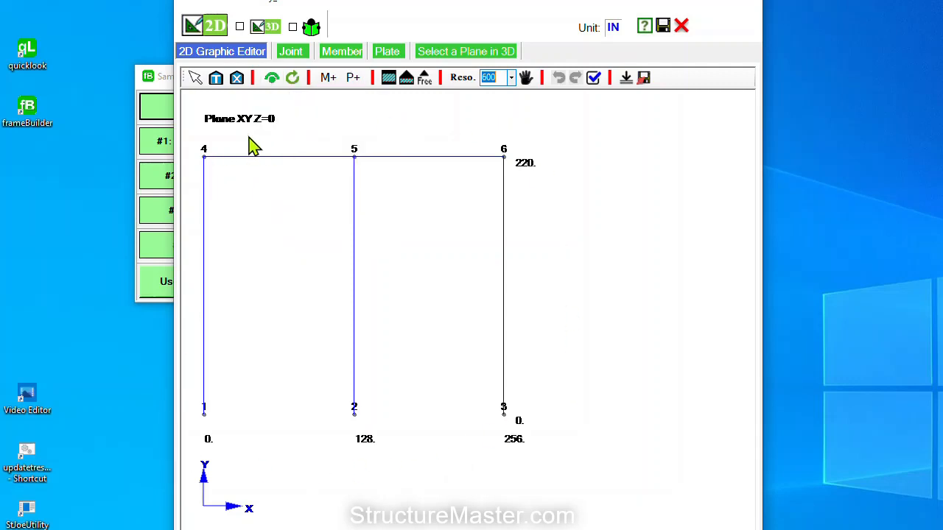
pyautogui.click(272, 79)
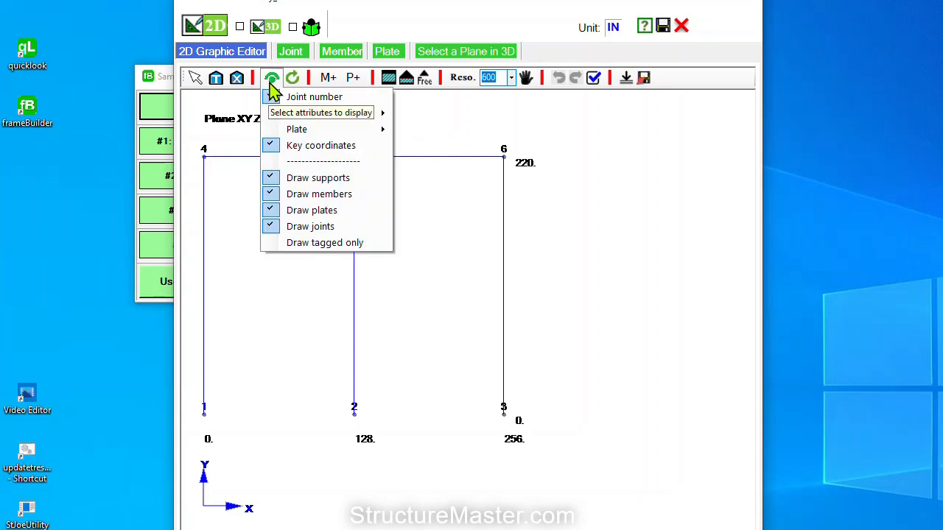
pyautogui.moveTo(381, 123)
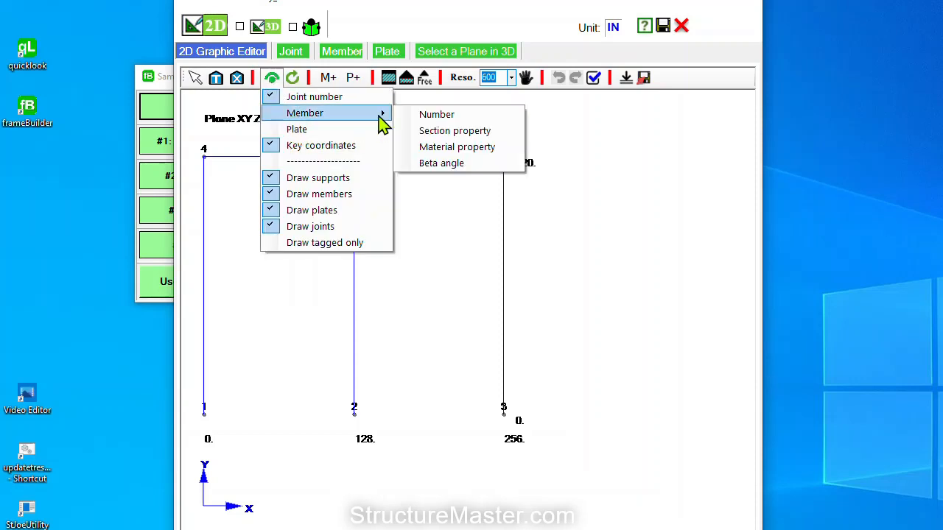
pyautogui.click(437, 115)
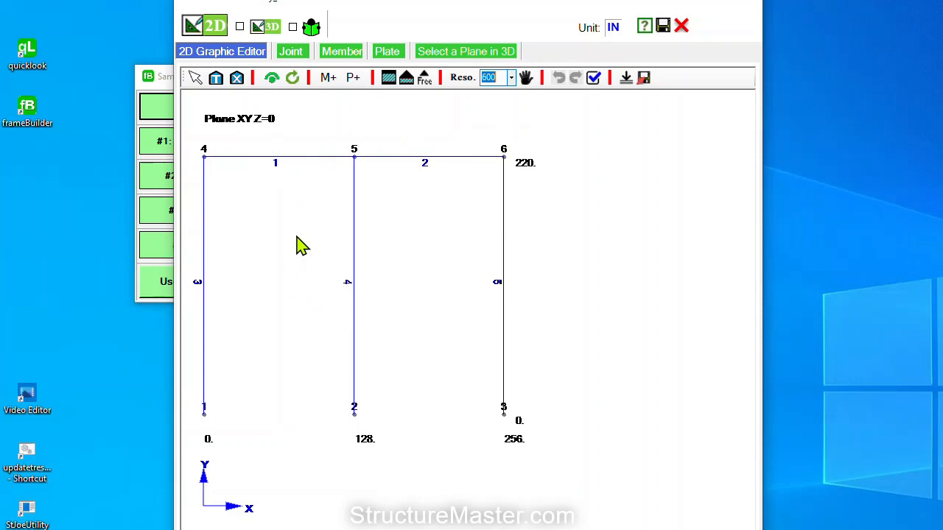
# Apply the Fix support to joints 1 and 3, then return to the select arrow
pyautogui.click(390, 82)
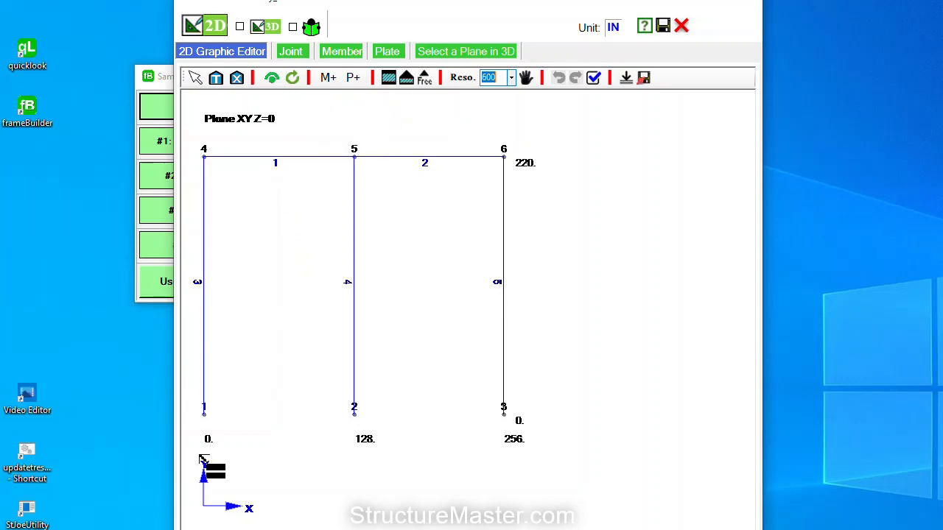
pyautogui.click(204, 417)
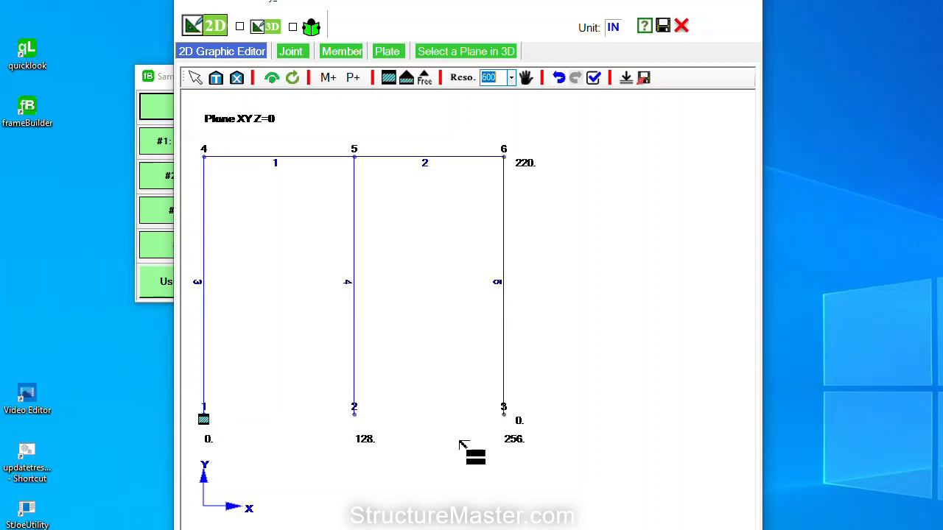
pyautogui.click(504, 416)
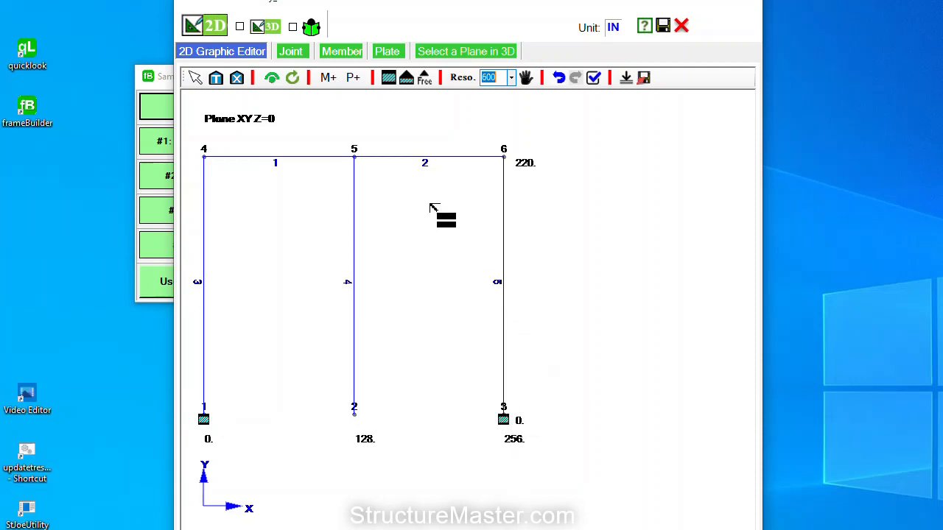
pyautogui.click(196, 78)
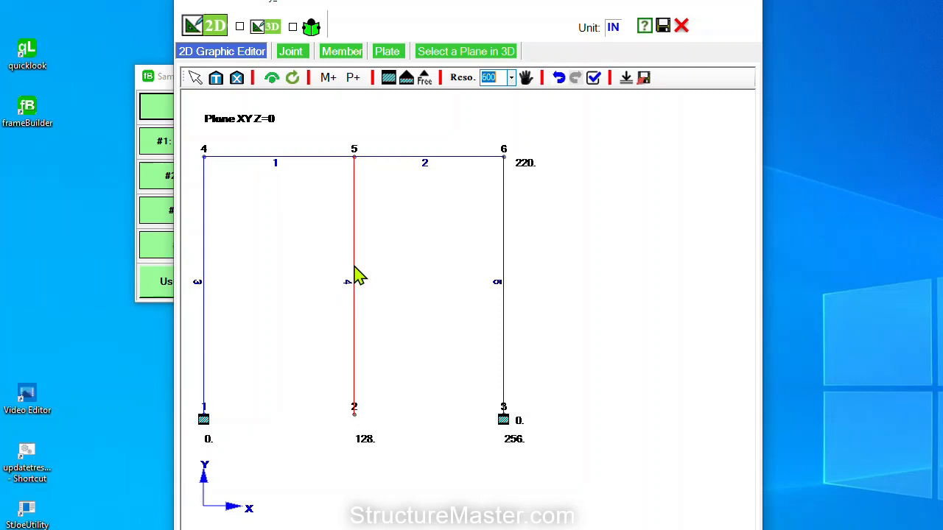
# Remove middle column member 4 between joints 2 and 5, confirming via undo and redo
pyautogui.rightClick(320, 266)
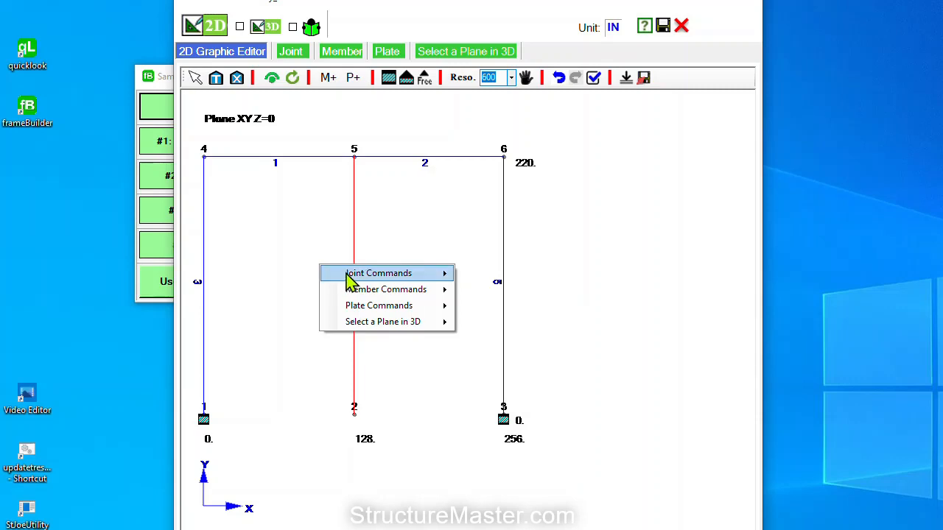
pyautogui.moveTo(368, 290)
pyautogui.click(503, 407)
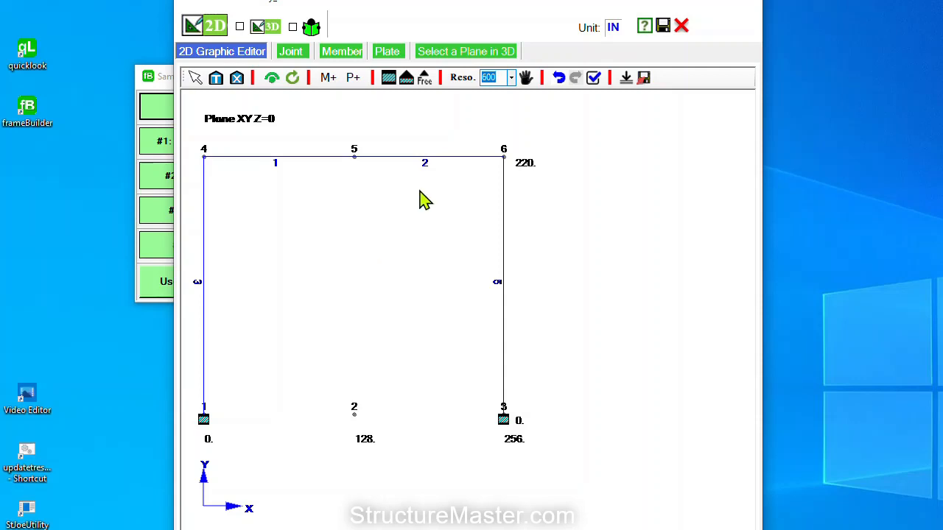
pyautogui.click(560, 80)
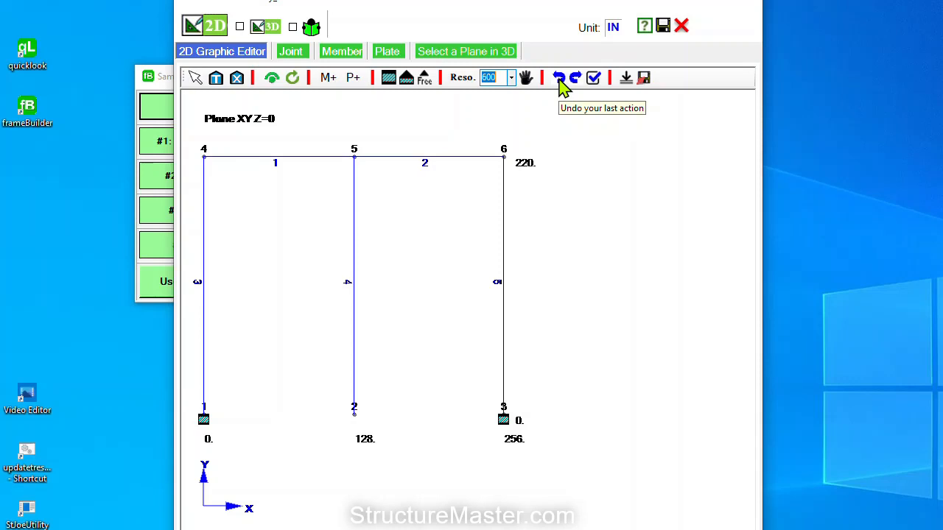
pyautogui.click(576, 79)
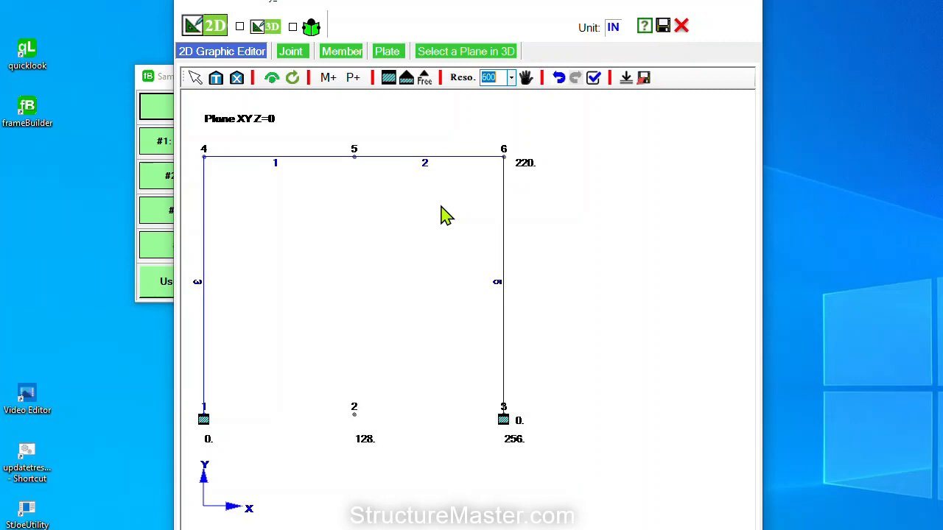
# Move joint 5 up by Y = 24 to form the gable apex at 244
pyautogui.rightClick(356, 158)
pyautogui.moveTo(388, 169)
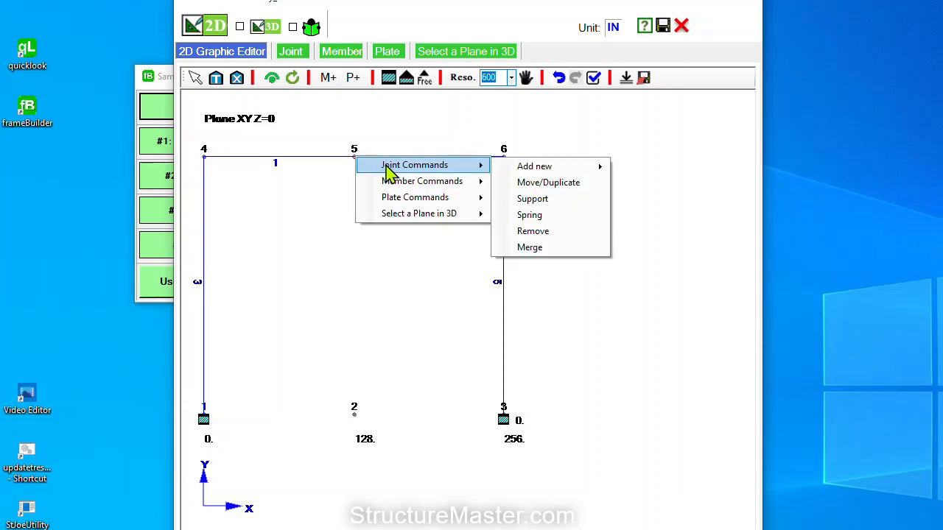
pyautogui.click(541, 188)
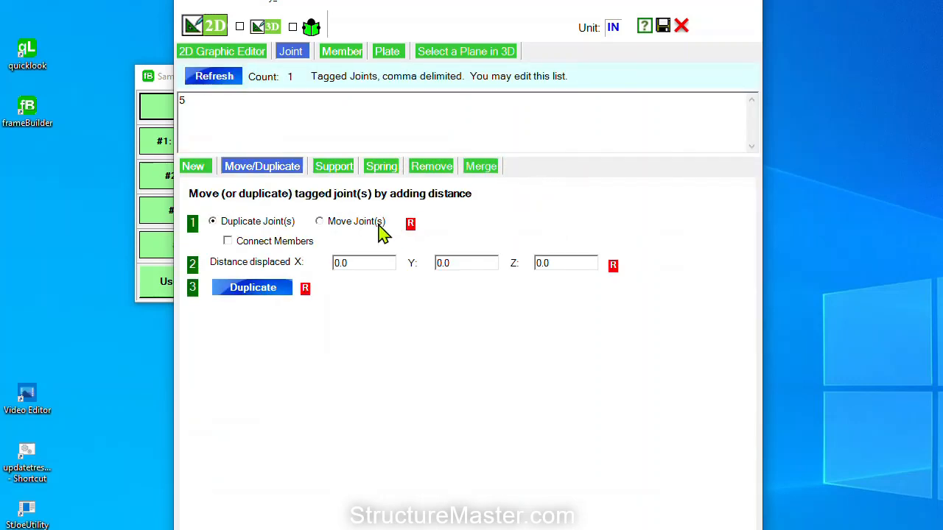
pyautogui.moveTo(209, 103); pyautogui.dragTo(165, 103)
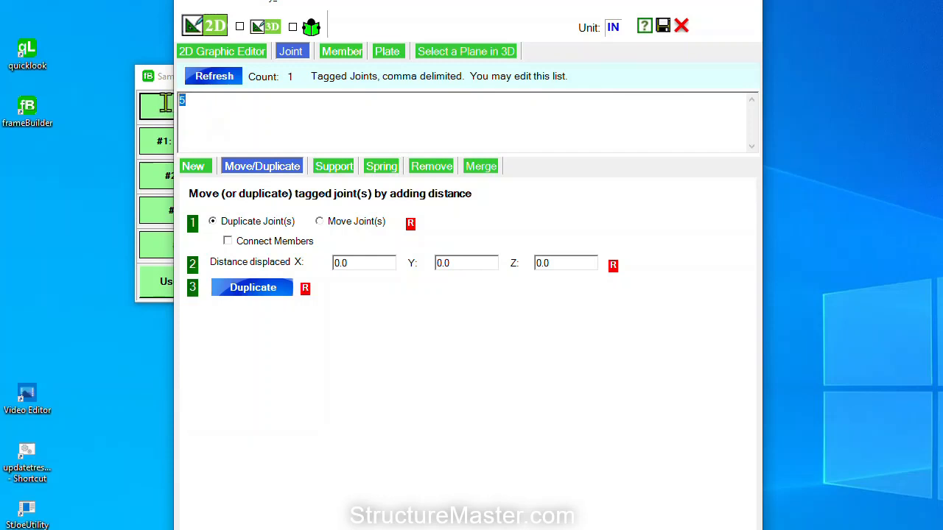
pyautogui.click(340, 224)
pyautogui.click(480, 264)
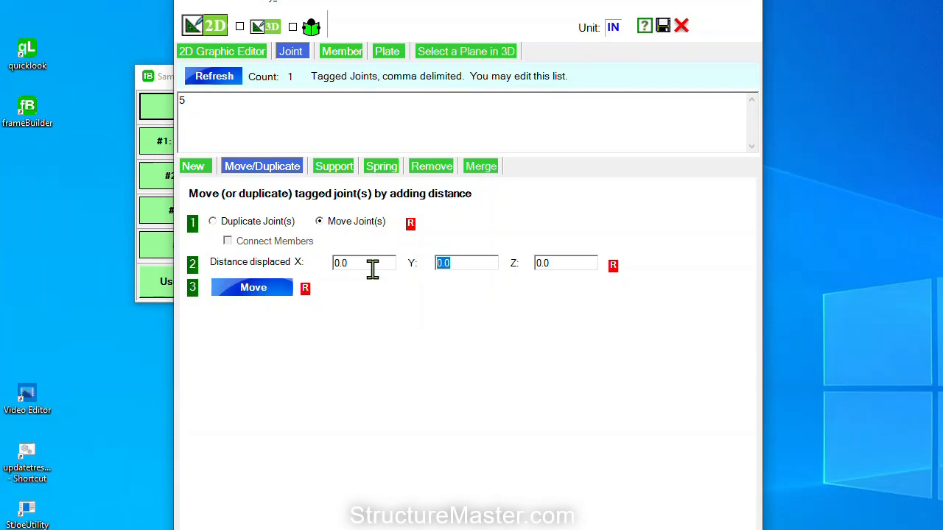
pyautogui.write('224')
pyautogui.press('BackSpace')
pyautogui.write('4')
pyautogui.click(270, 290)
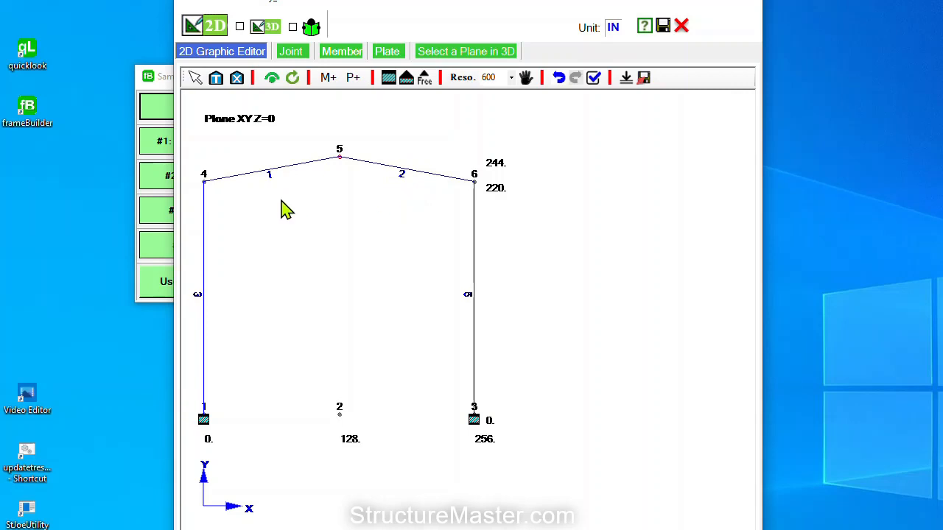
# Clear all tags and assign A36 material to rafter members 1 and 2
pyautogui.click(236, 78)
pyautogui.rightClick(250, 200)
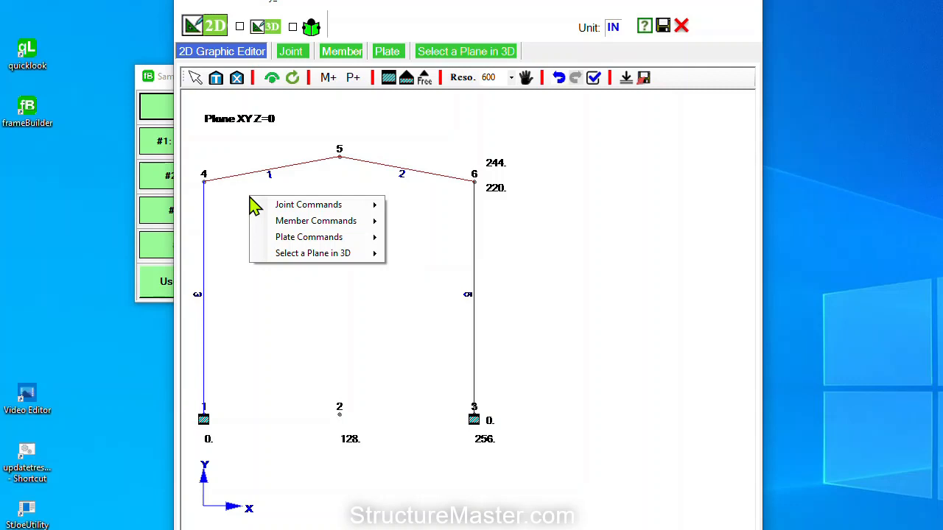
pyautogui.moveTo(291, 228)
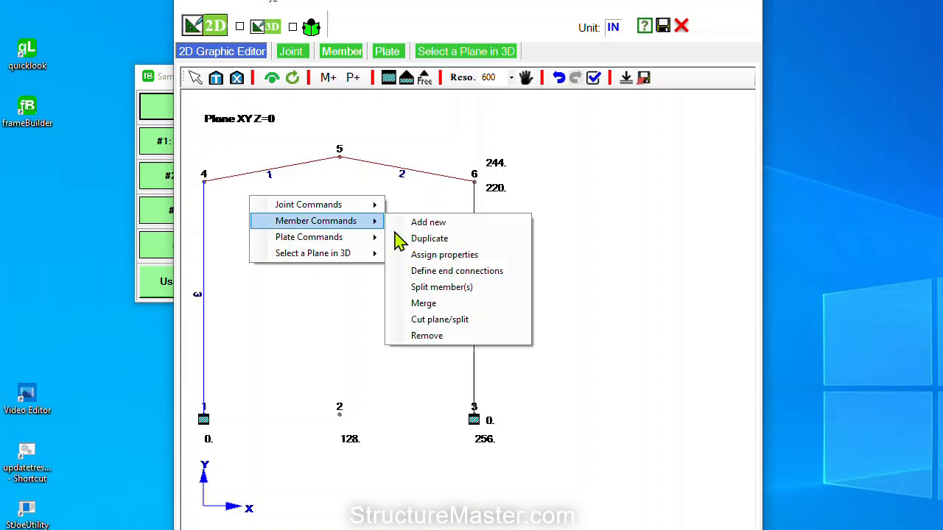
pyautogui.click(442, 255)
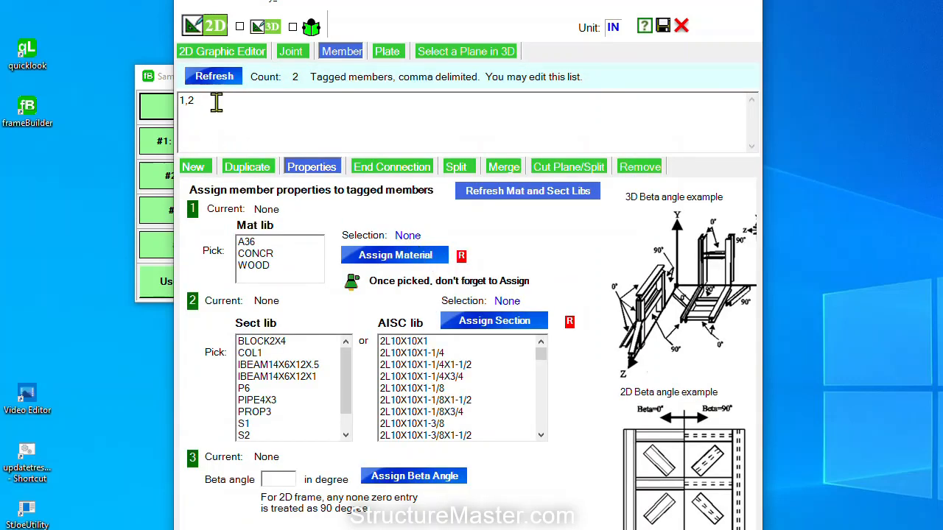
pyautogui.doubleClick(185, 99)
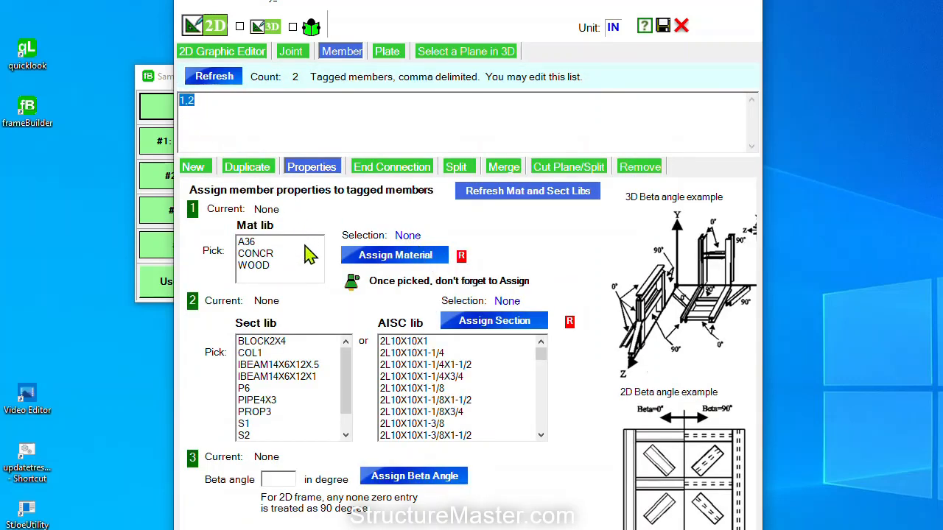
pyautogui.click(258, 246)
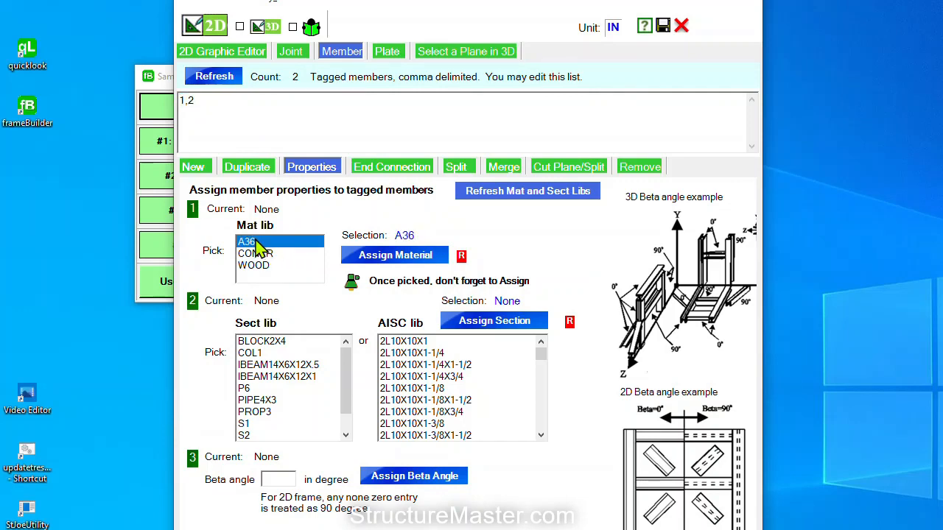
pyautogui.click(413, 255)
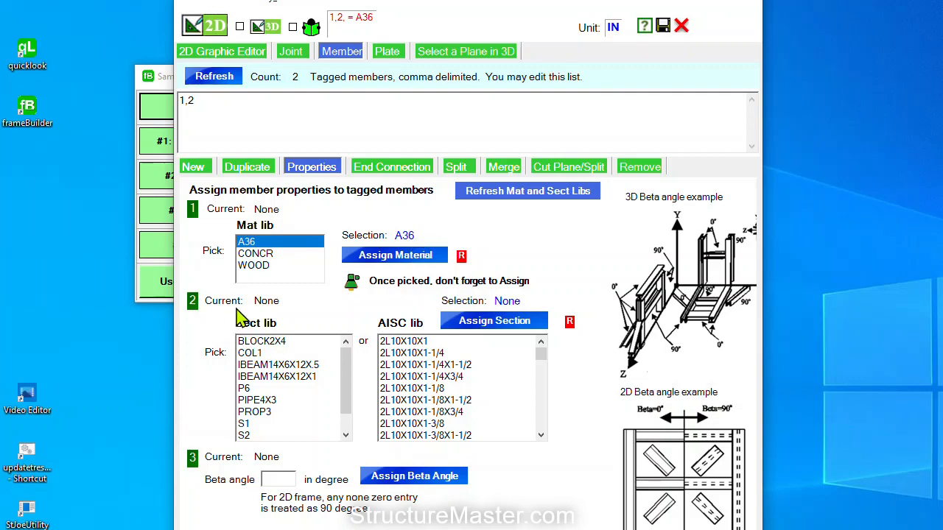
# Assign the AISC W10X22 section to members 1 and 2
pyautogui.click(415, 343)
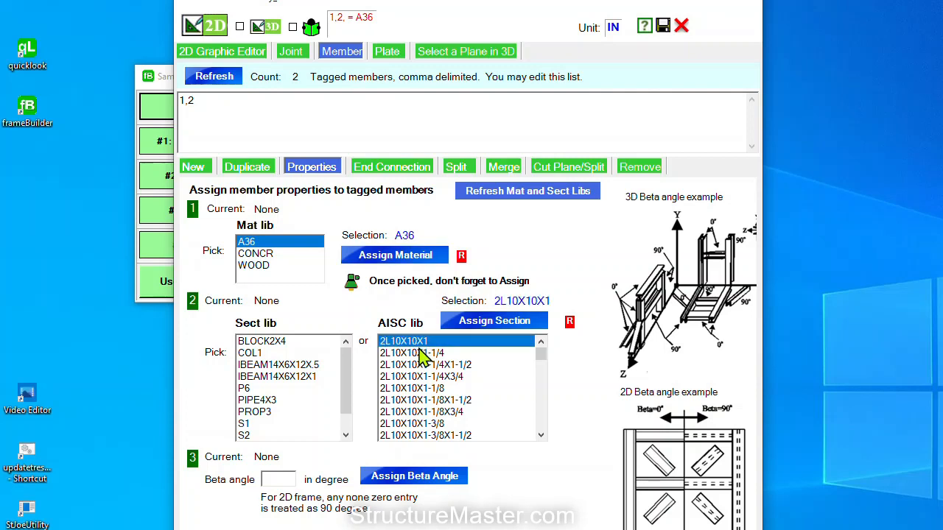
pyautogui.press('w')
pyautogui.click(541, 427)
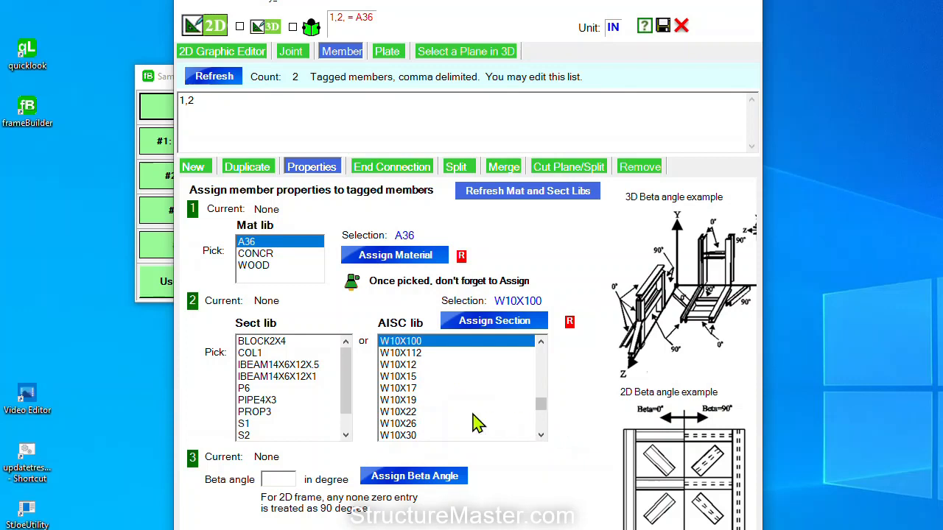
pyautogui.click(419, 413)
pyautogui.click(498, 325)
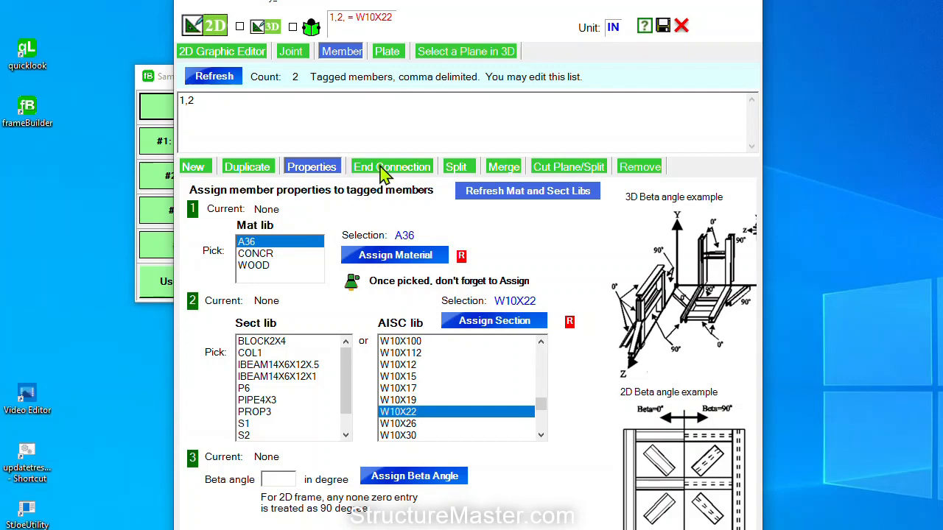
# Split members 1 and 2 into 2 equally spaced sub members
pyautogui.click(457, 168)
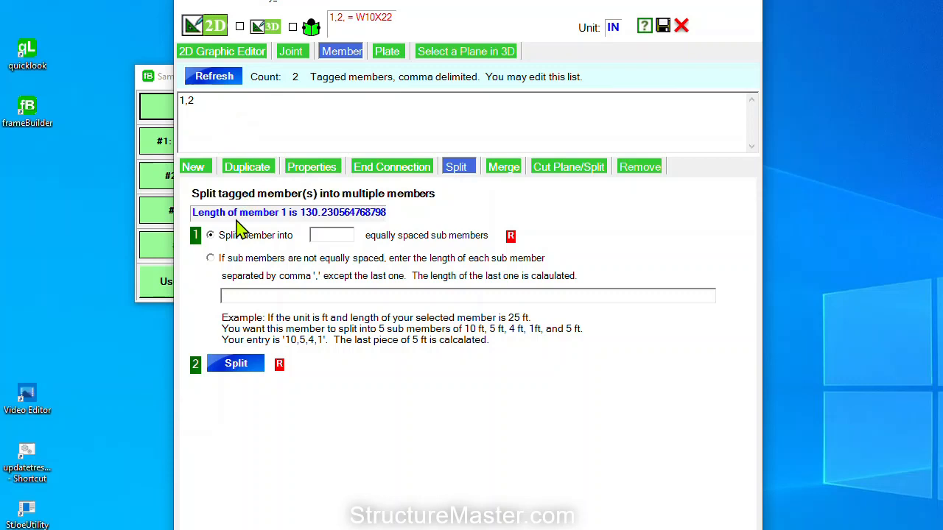
pyautogui.moveTo(180, 99); pyautogui.dragTo(192, 110)
pyautogui.click(327, 237)
pyautogui.write('2')
pyautogui.click(236, 364)
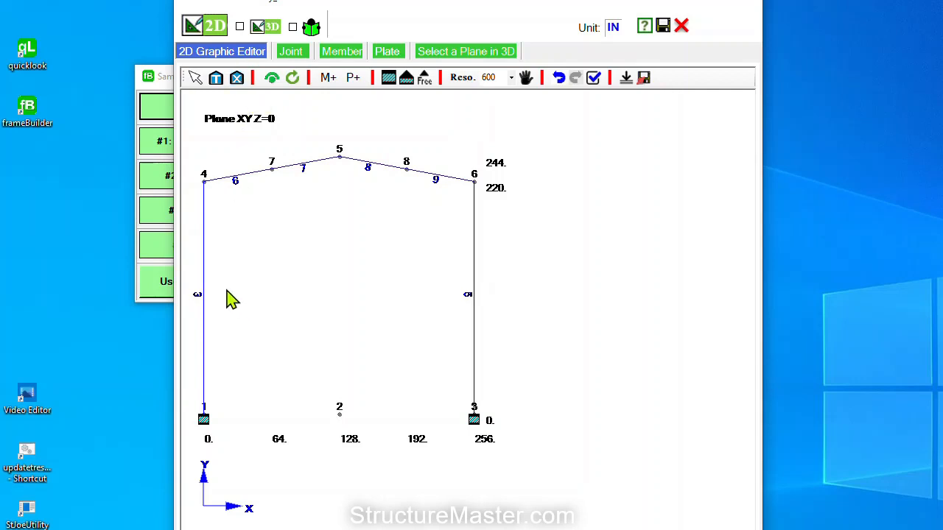
# Tag all vertical members, selecting columns 3 and 5
pyautogui.click(218, 81)
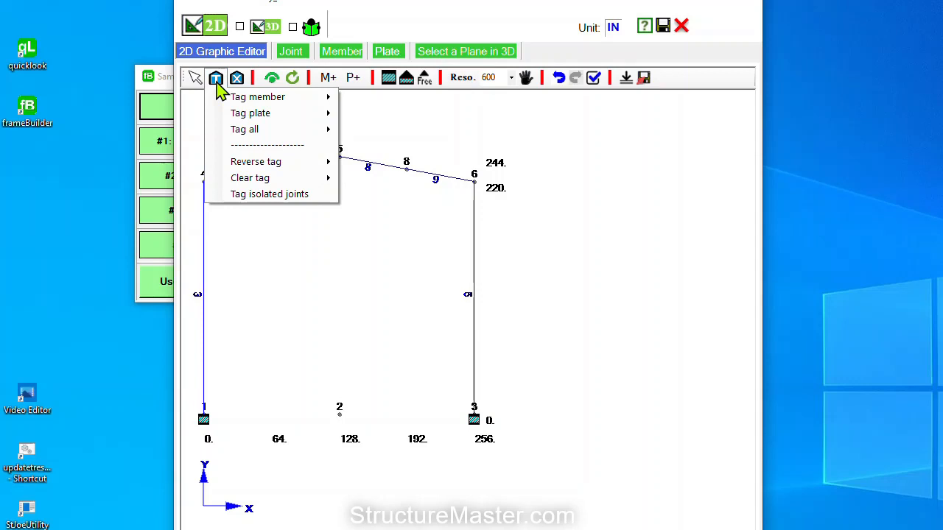
pyautogui.click(219, 84)
pyautogui.click(216, 83)
pyautogui.moveTo(237, 102)
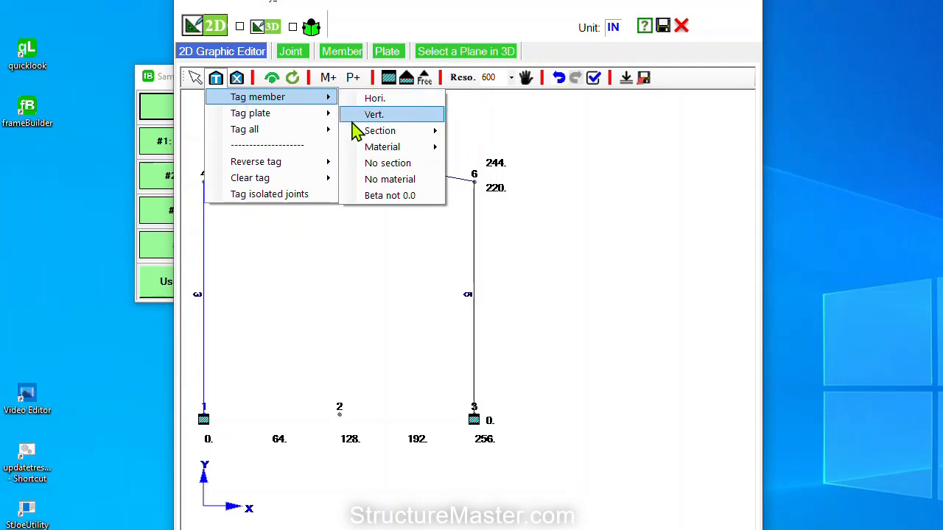
pyautogui.moveTo(356, 133)
pyautogui.click(385, 120)
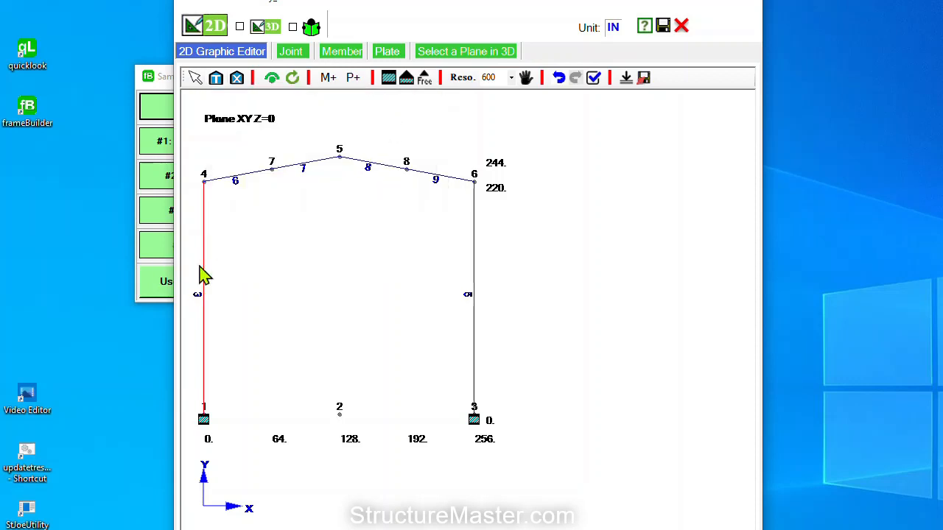
# Assign A36 material to columns 3 and 5
pyautogui.rightClick(250, 206)
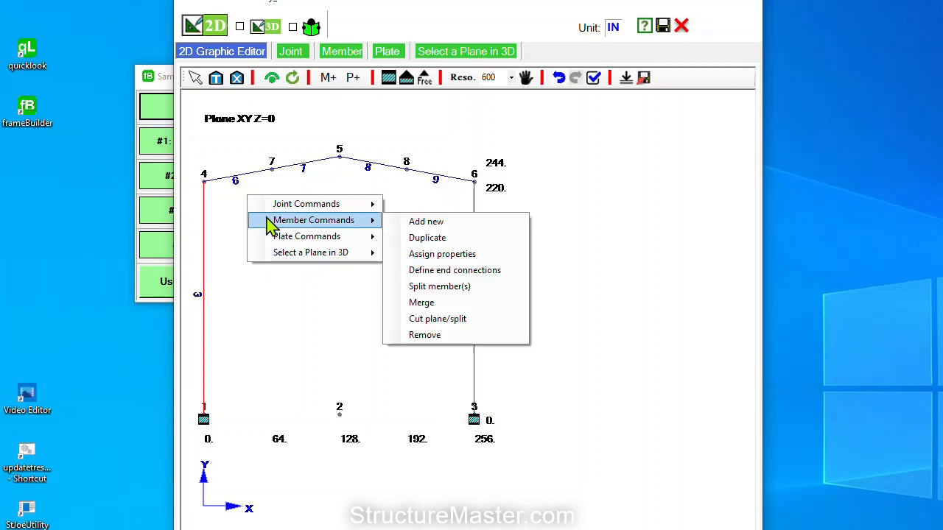
pyautogui.click(416, 255)
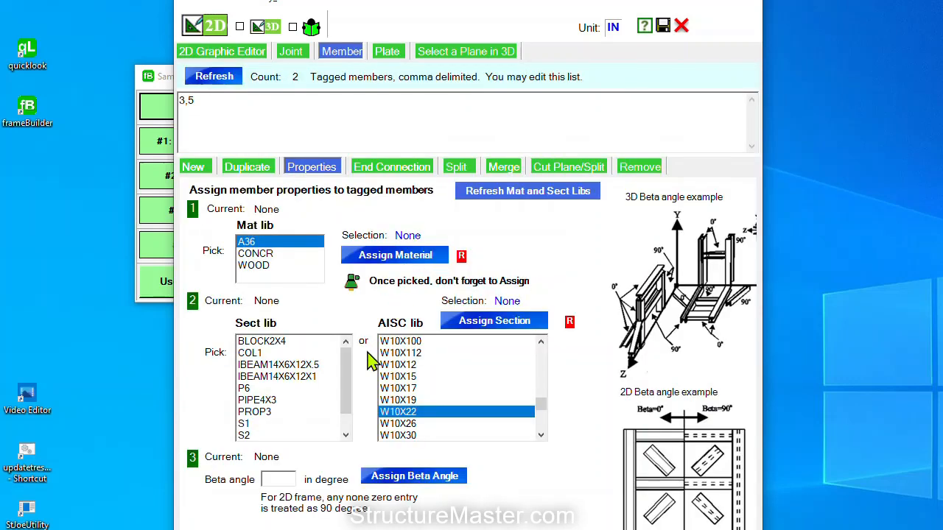
pyautogui.click(263, 245)
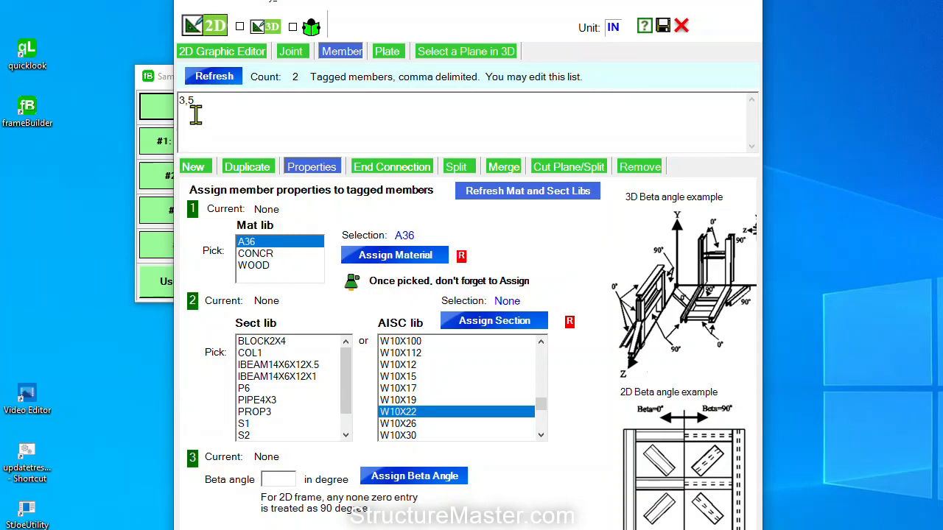
pyautogui.click(397, 263)
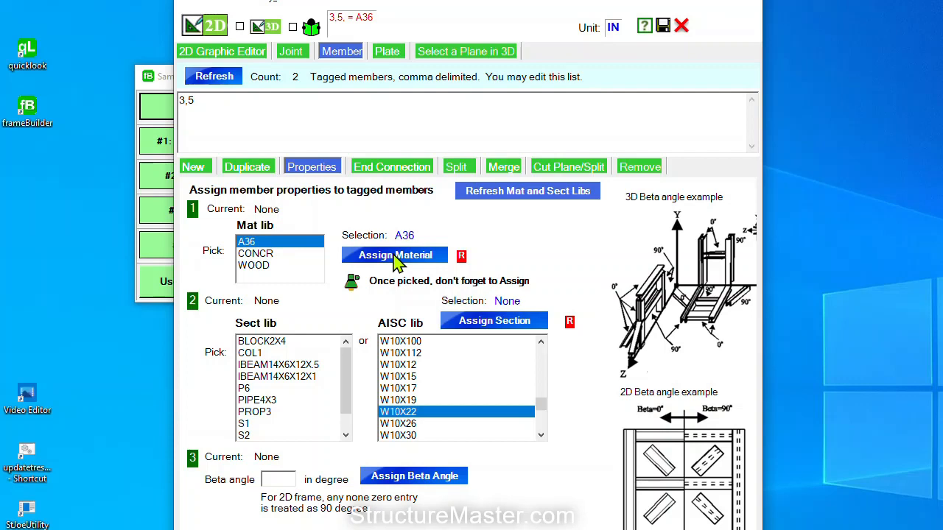
# Assign the W10X33 section to columns 3 and 5 and open the Split form
pyautogui.click(398, 355)
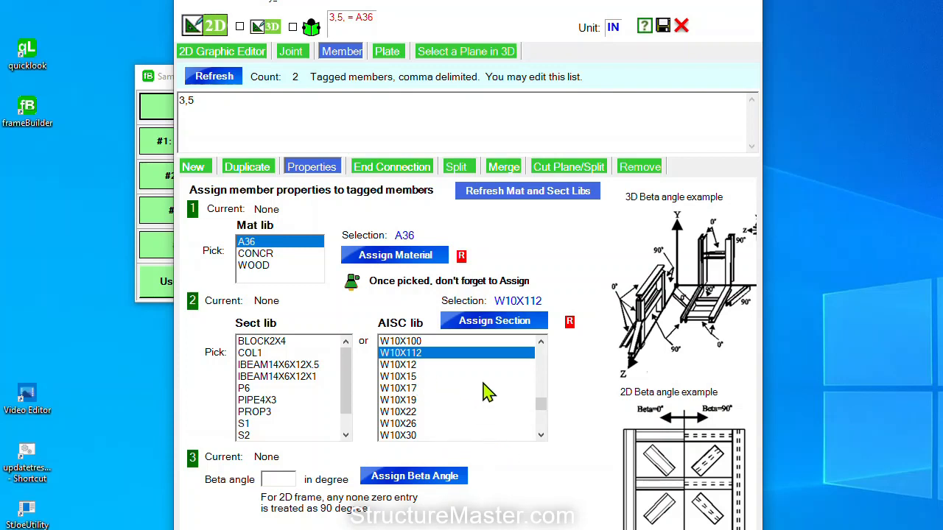
pyautogui.scroll(-3, 543, 429)
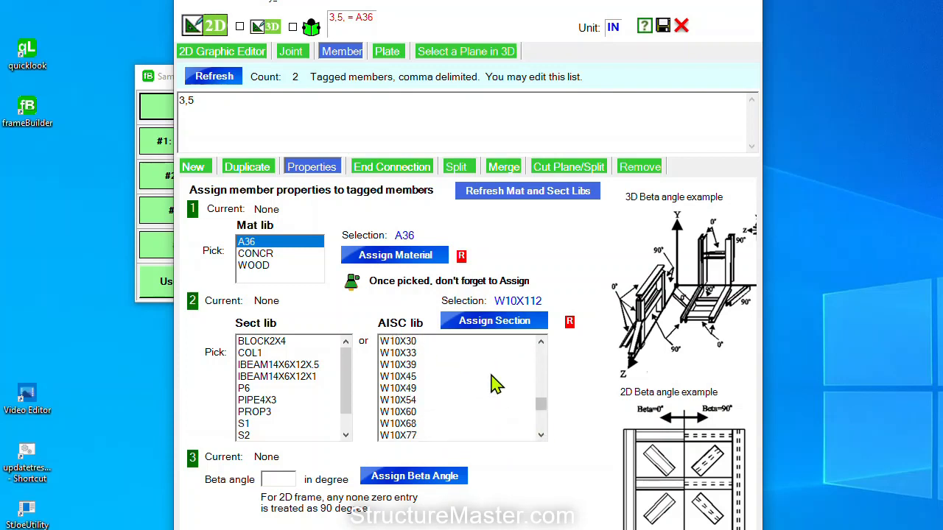
pyautogui.click(406, 354)
pyautogui.click(473, 326)
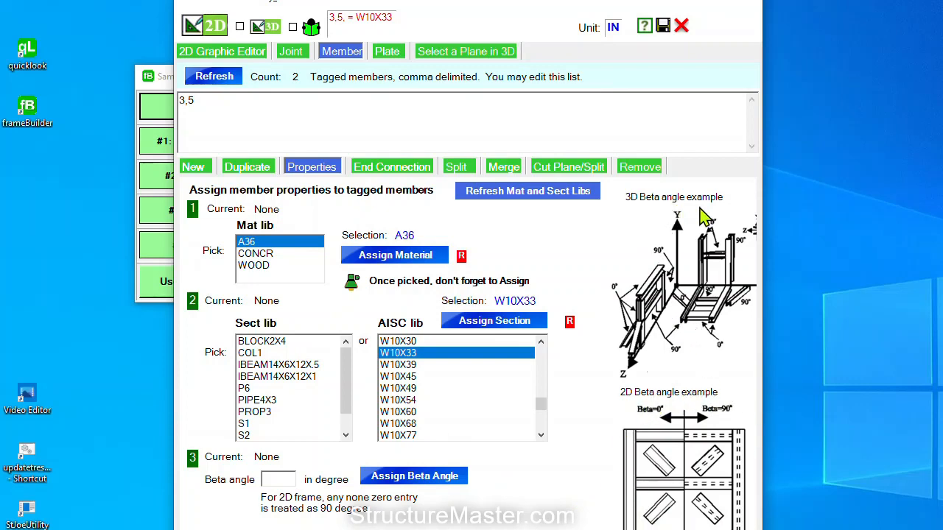
pyautogui.click(458, 168)
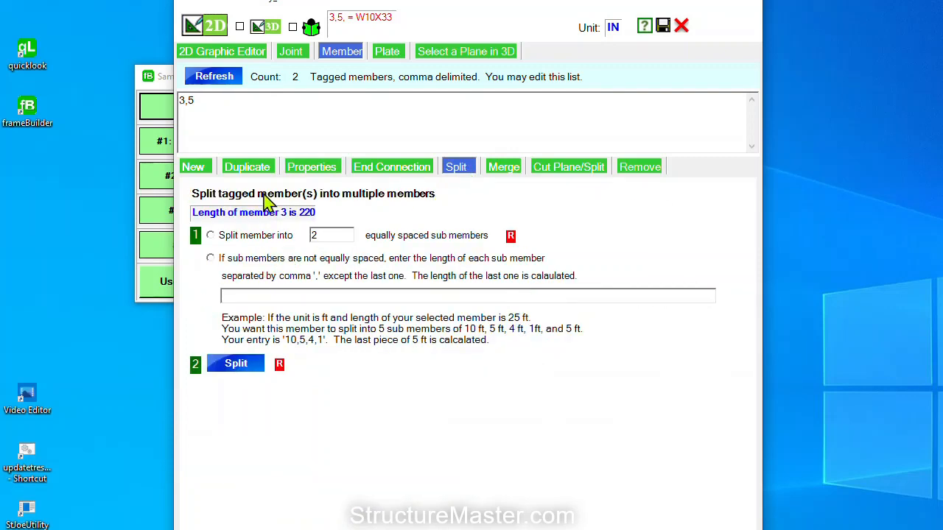
# Split columns 3 and 5 at unequal spacing with a 170 sub member length
pyautogui.moveTo(205, 102); pyautogui.dragTo(171, 101)
pyautogui.click(212, 259)
pyautogui.click(252, 297)
pyautogui.write('170')
pyautogui.click(249, 366)
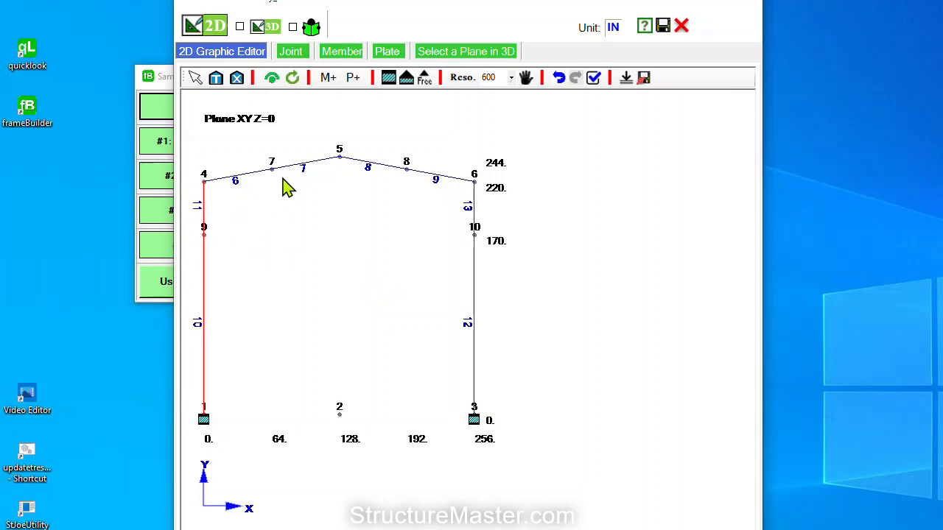
# Draw knee brace 14 from joint 9 to joint 7 and brace 15 from joint 10 to joint 8
pyautogui.click(237, 77)
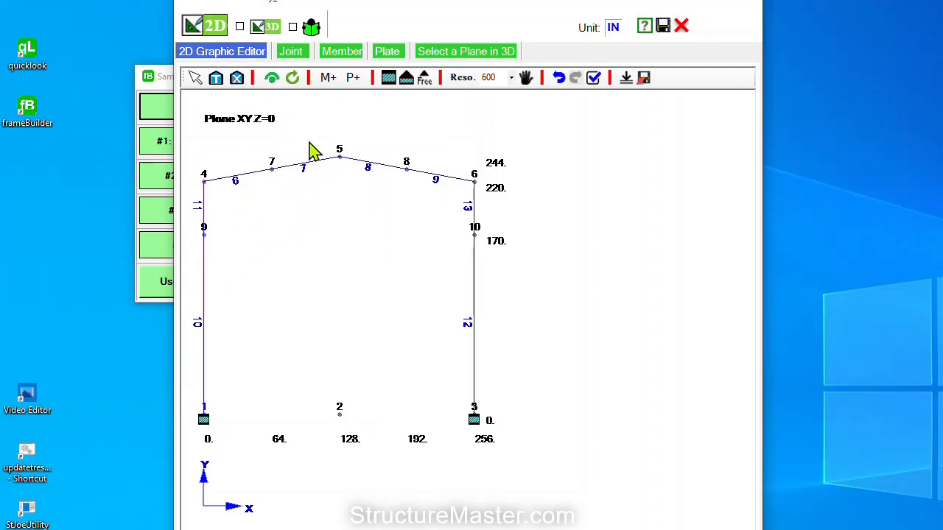
pyautogui.click(332, 78)
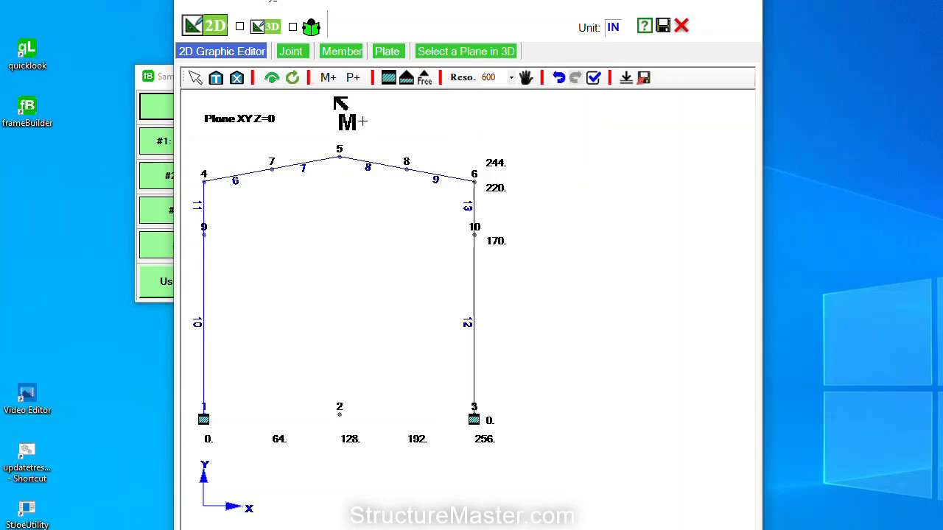
pyautogui.click(204, 234)
pyautogui.click(273, 171)
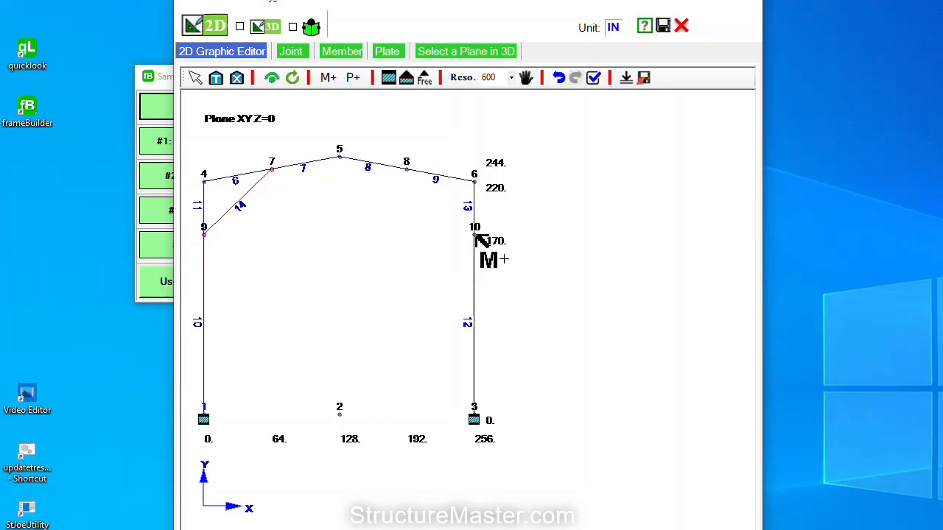
pyautogui.click(476, 235)
pyautogui.click(407, 171)
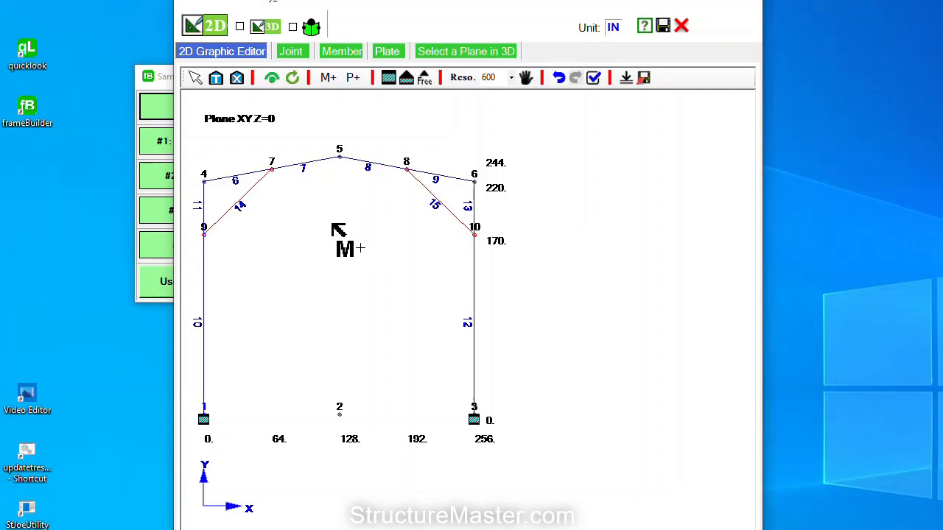
pyautogui.click(197, 78)
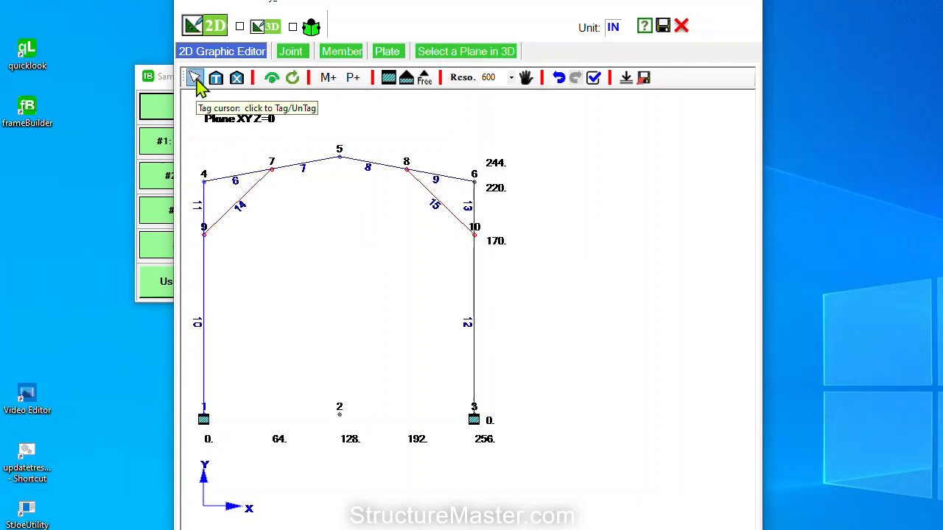
# Assign A36 material to members 14 and 15
pyautogui.rightClick(269, 230)
pyautogui.moveTo(288, 255)
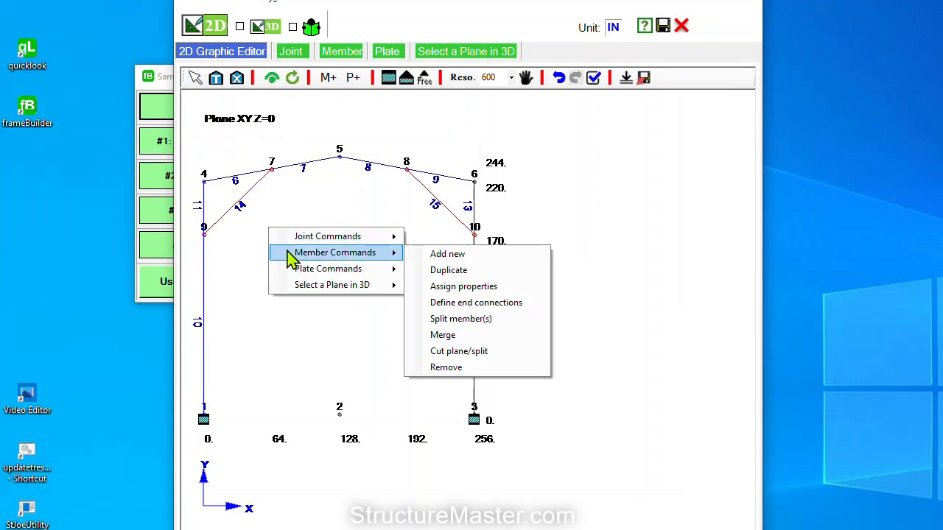
pyautogui.click(476, 289)
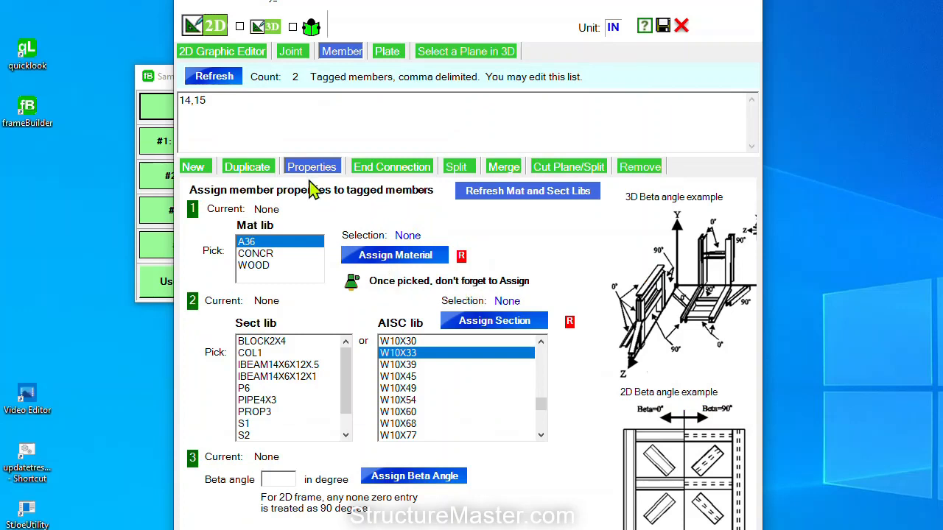
pyautogui.moveTo(209, 101); pyautogui.dragTo(177, 101)
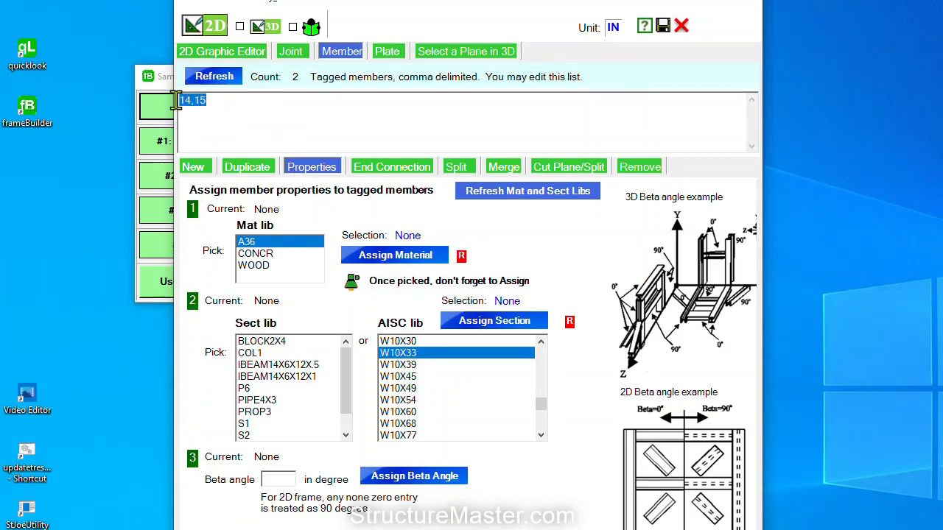
pyautogui.click(268, 243)
pyautogui.click(400, 261)
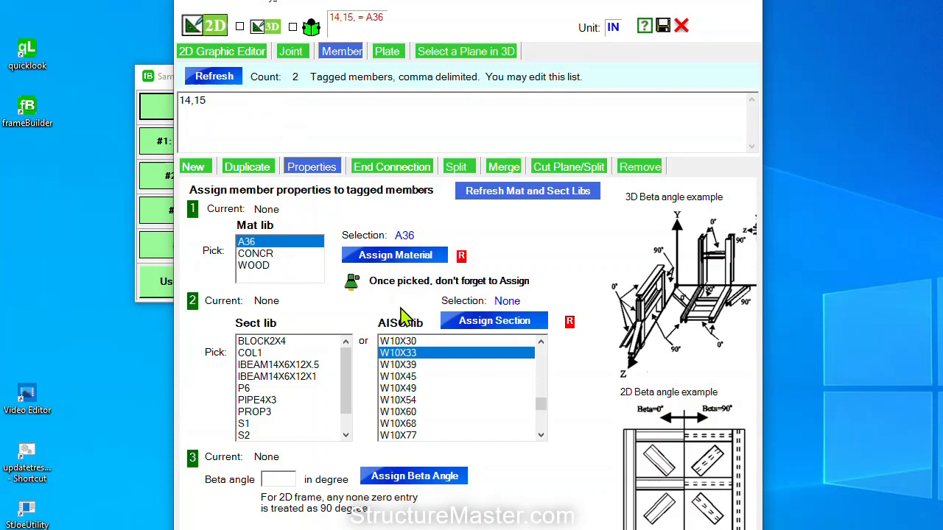
# Assign the AISC double-angle section 2L2-1/2X2-1/2X1/2 to members 14 and 15
pyautogui.click(400, 341)
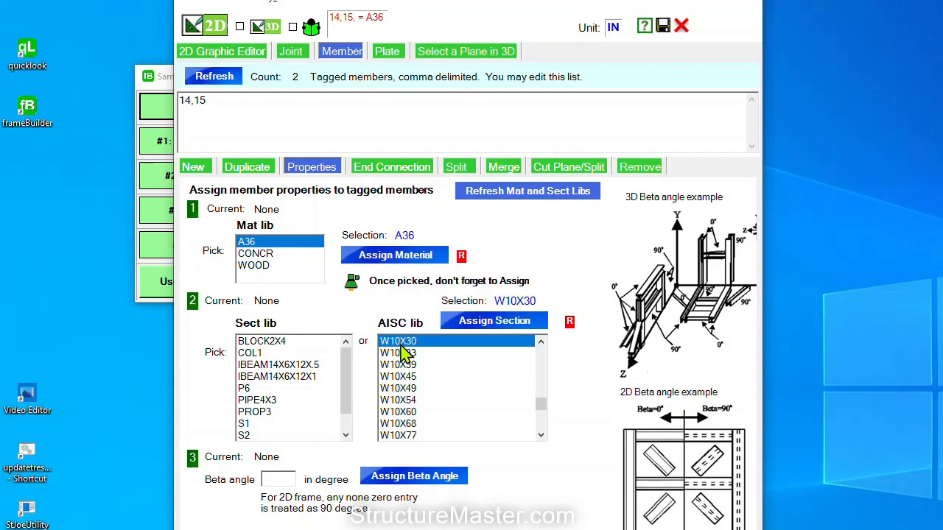
pyautogui.press('Home')
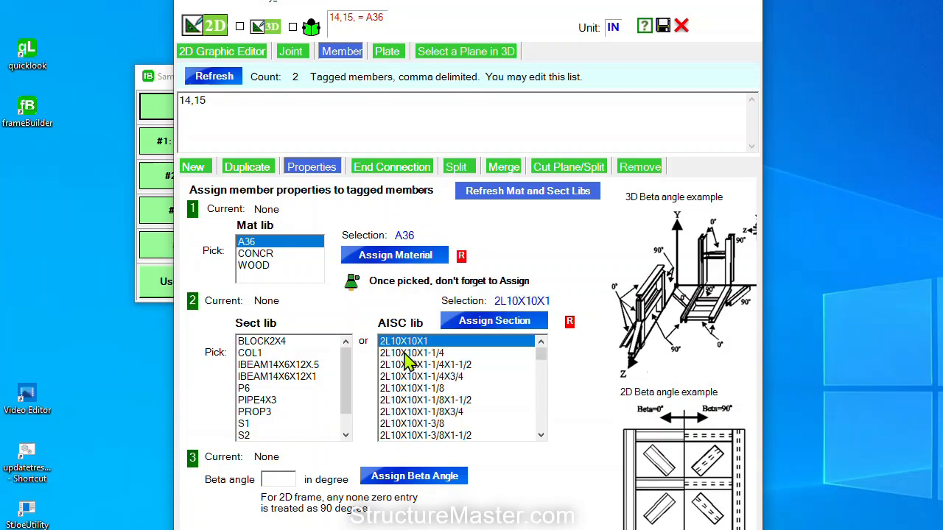
pyautogui.scroll(-5, 540, 422)
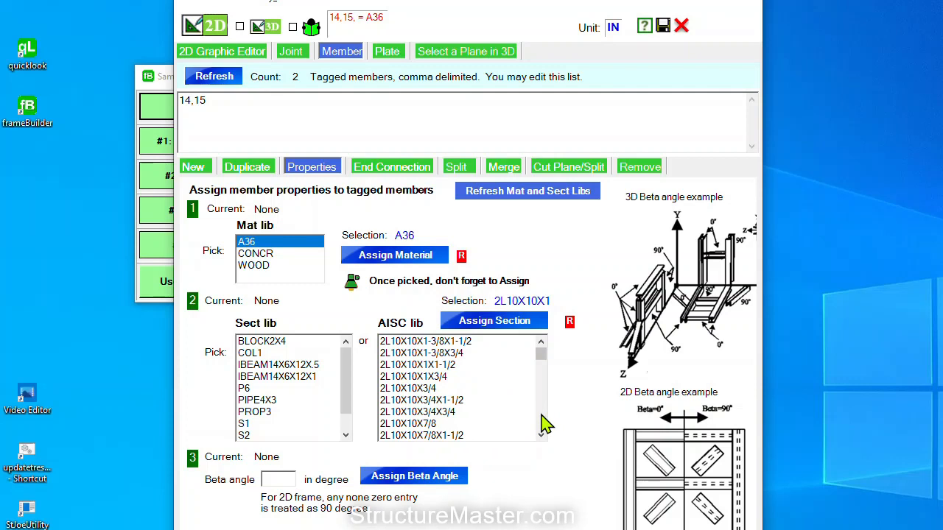
pyautogui.scroll(-5, 540, 424)
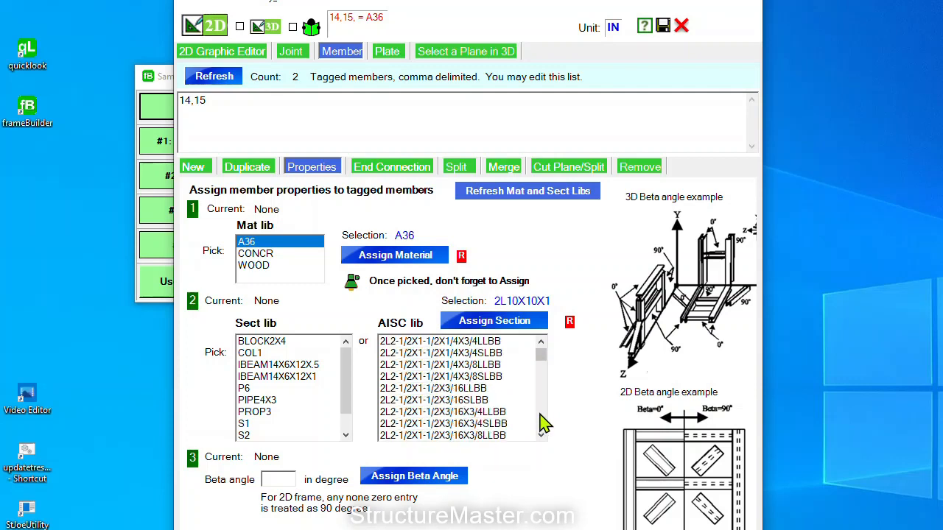
pyautogui.scroll(-3, 542, 423)
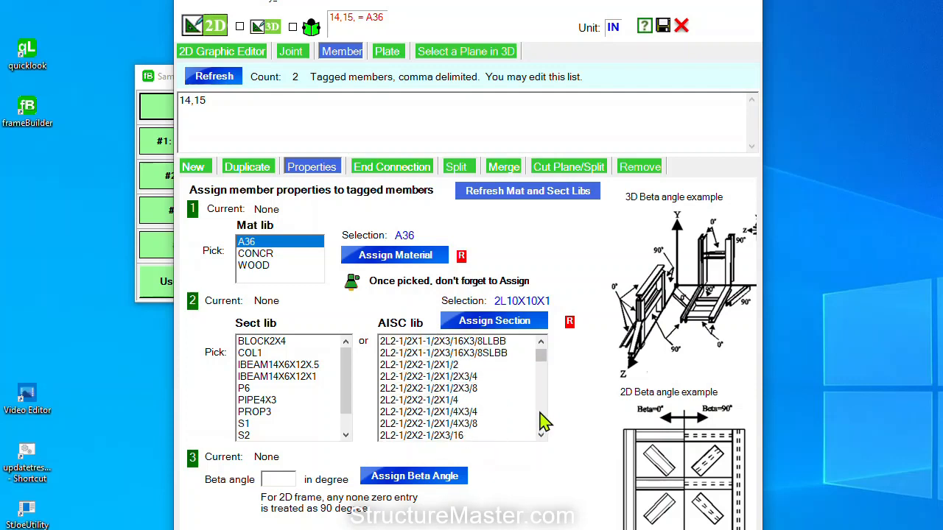
pyautogui.click(439, 366)
pyautogui.click(498, 325)
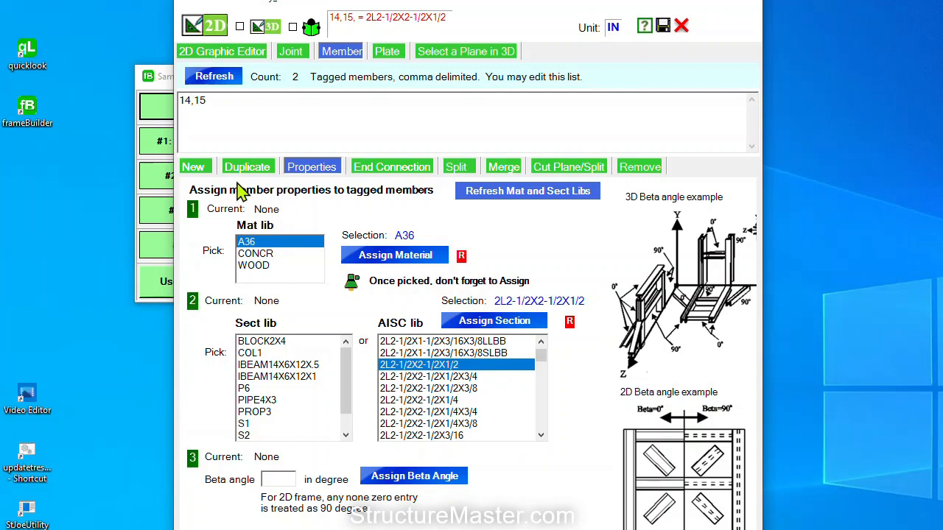
pyautogui.click(382, 171)
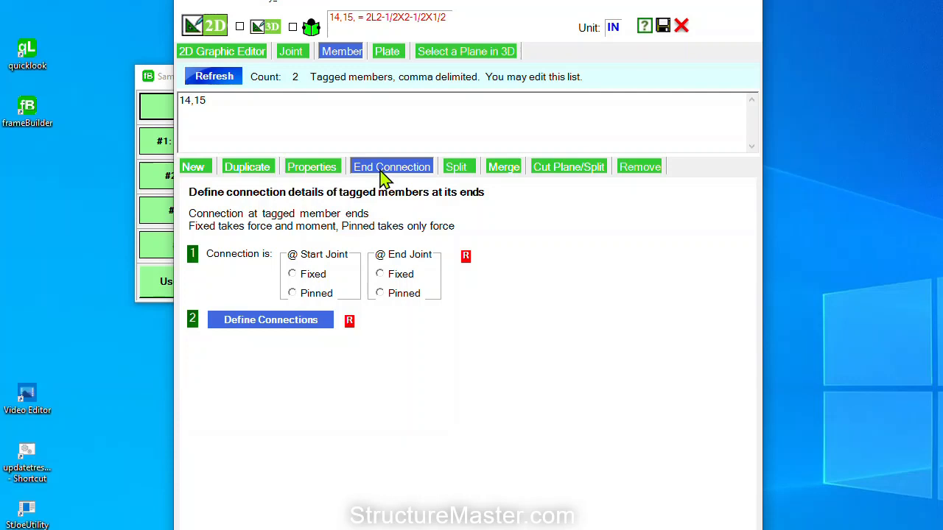
# Set the start and end joints of braces 14 and 15 to Pinned and define the connections
pyautogui.click(304, 297)
pyautogui.click(379, 292)
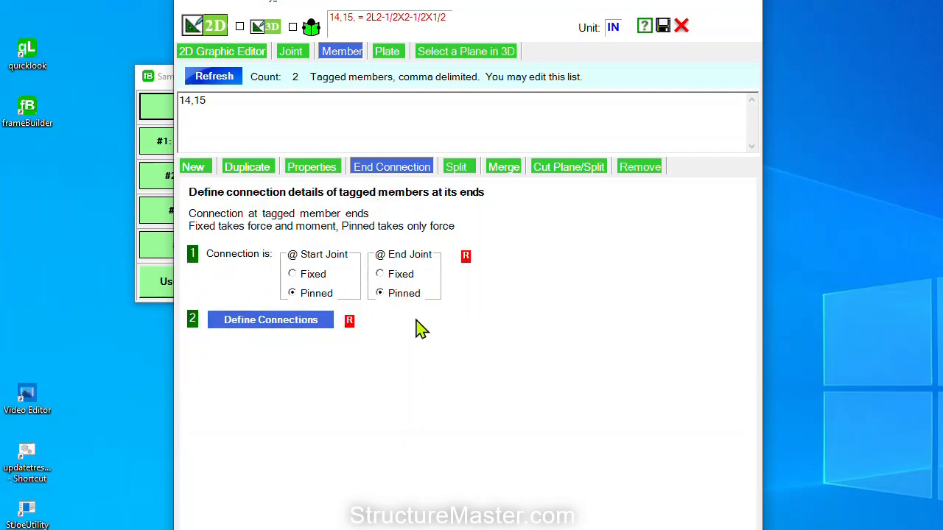
pyautogui.click(297, 324)
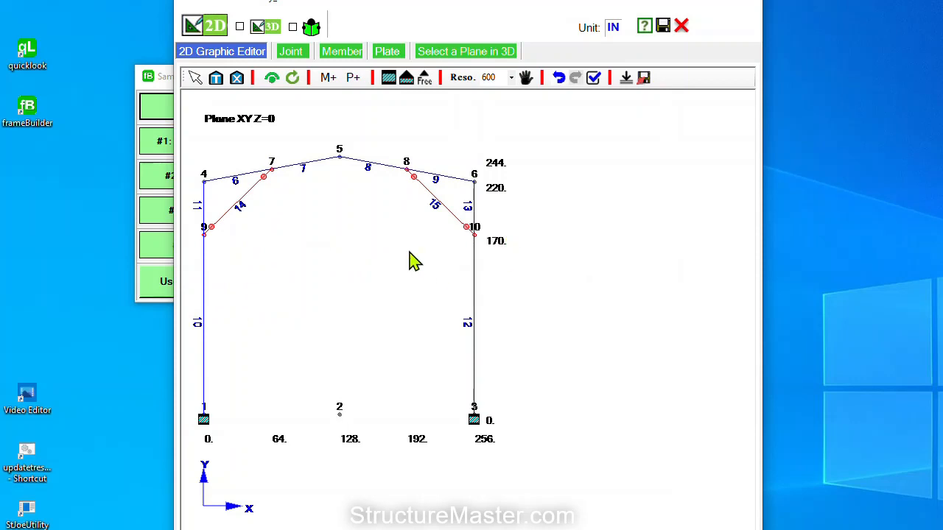
# Run the model check and dismiss the 'Model is completed' report
pyautogui.click(595, 83)
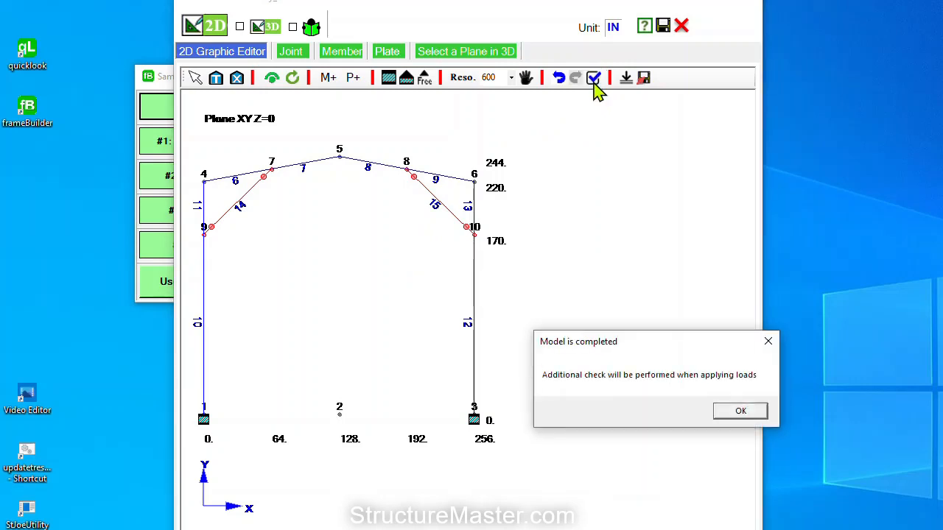
pyautogui.moveTo(604, 340); pyautogui.dragTo(447, 238)
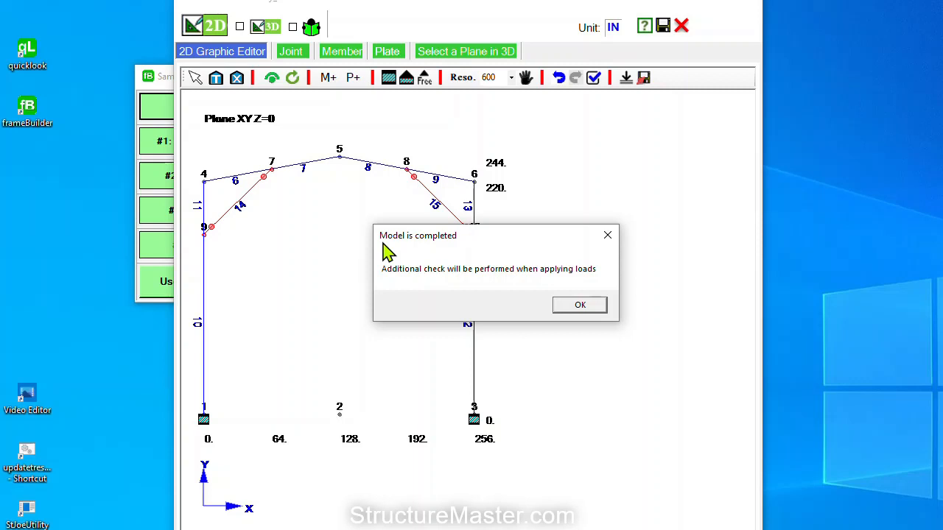
pyautogui.click(581, 305)
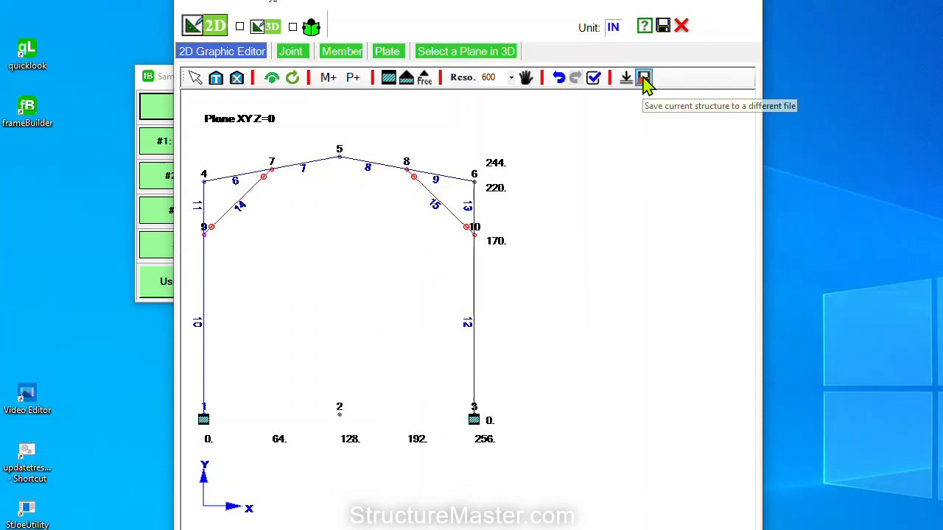
# Save the frame as hallway_Typical.Frame, overwriting the existing file, and close the geometry editor
pyautogui.click(644, 79)
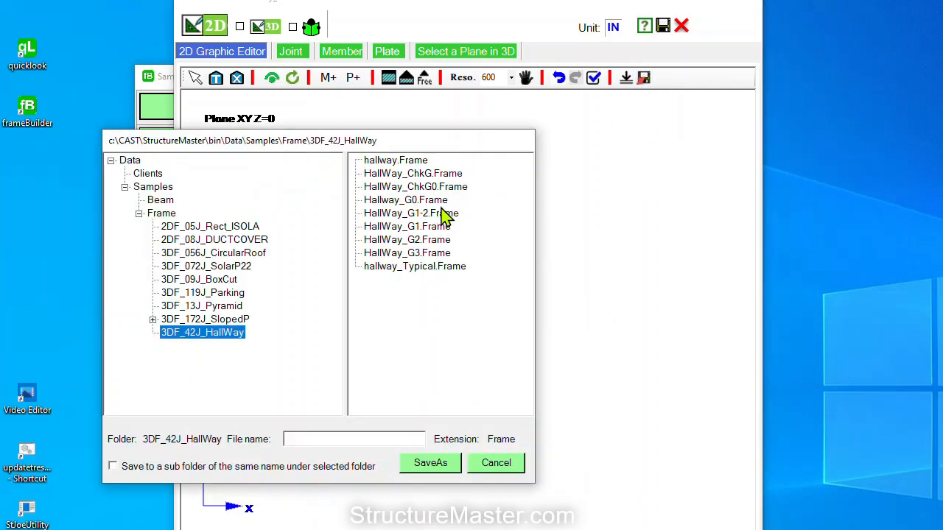
pyautogui.click(438, 268)
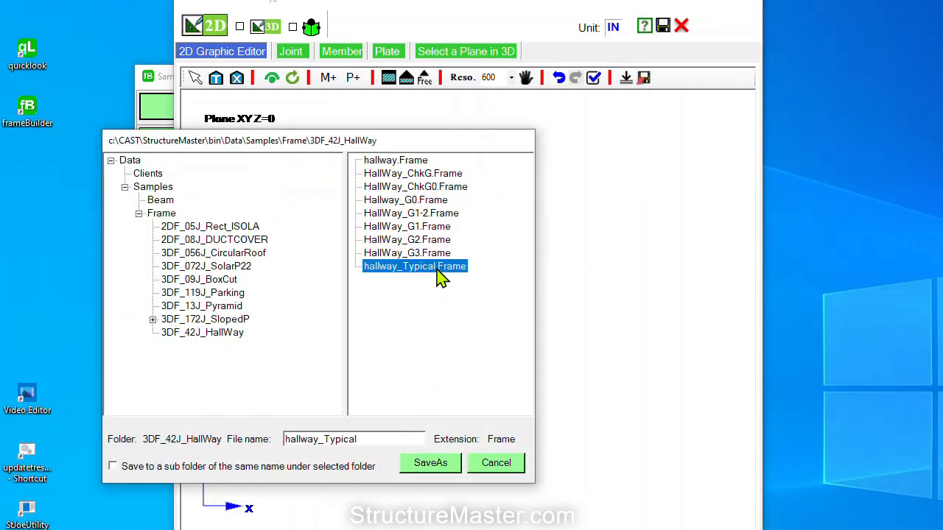
pyautogui.click(432, 464)
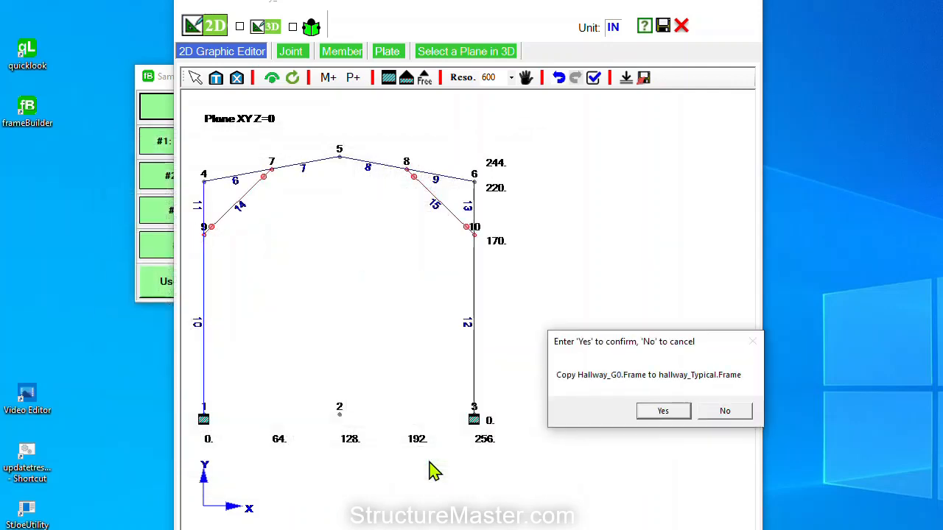
pyautogui.click(677, 414)
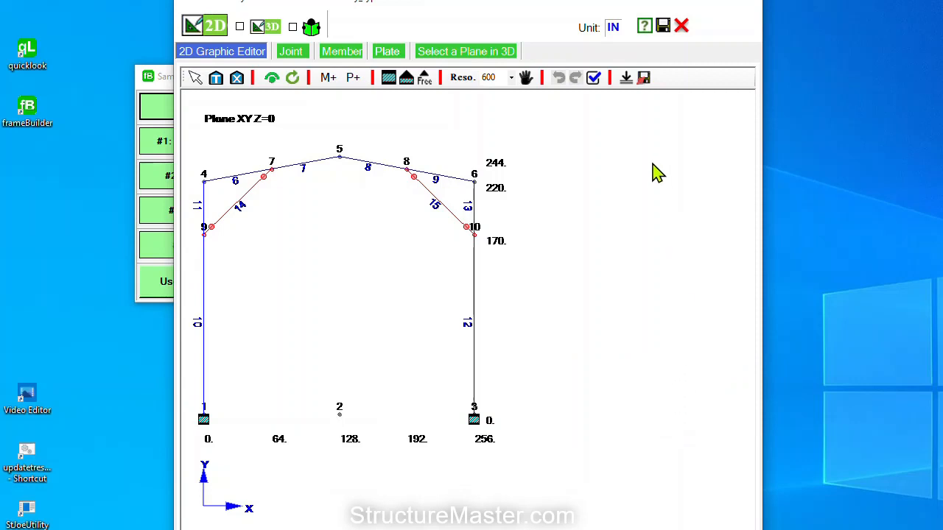
pyautogui.click(682, 26)
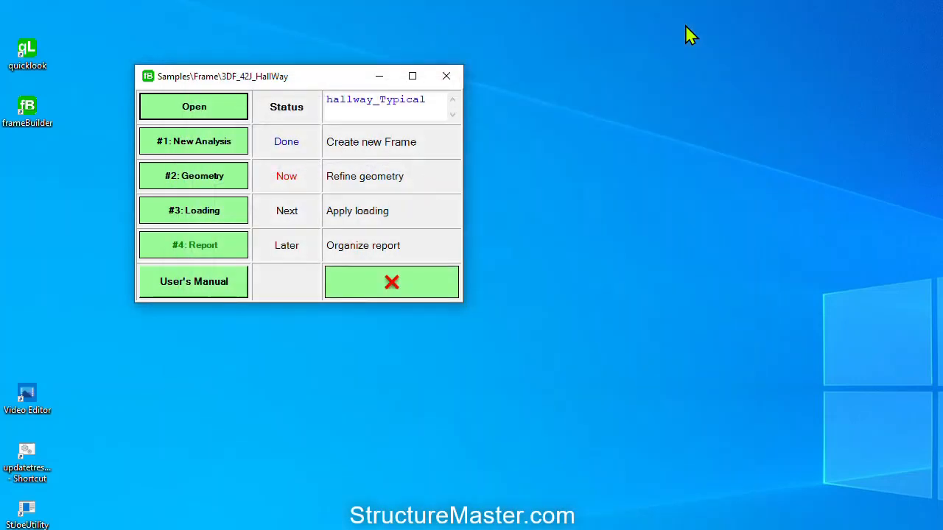